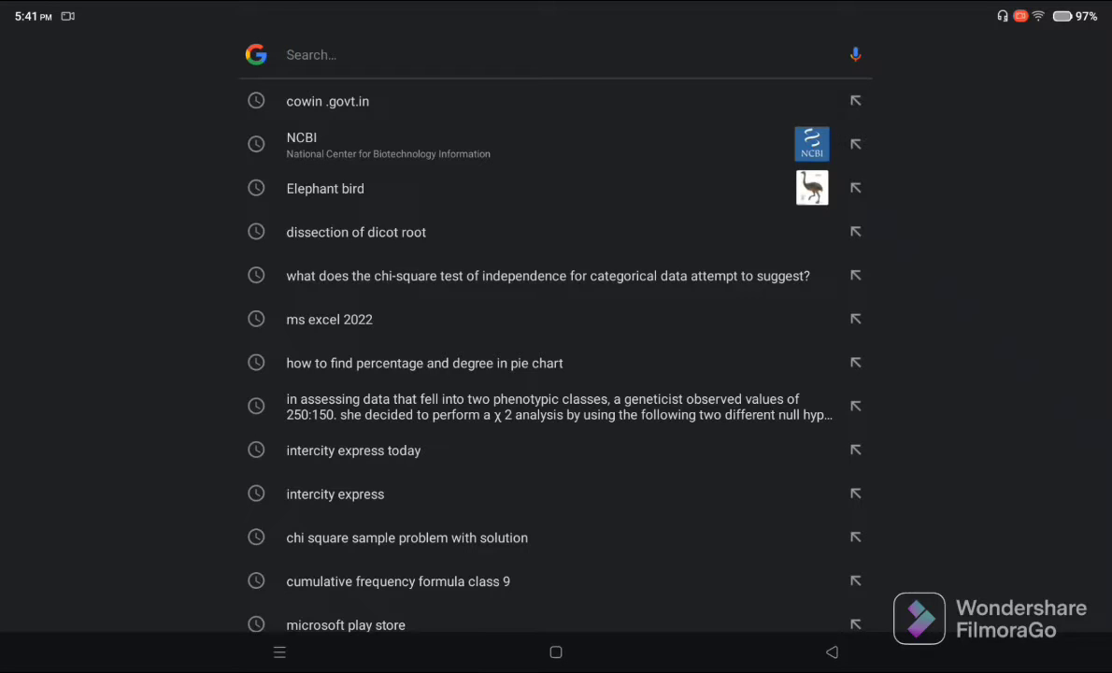
Rerun the recent 'ncbi' Google search and open the National Center for Biotechnology Information result.
click(388, 145)
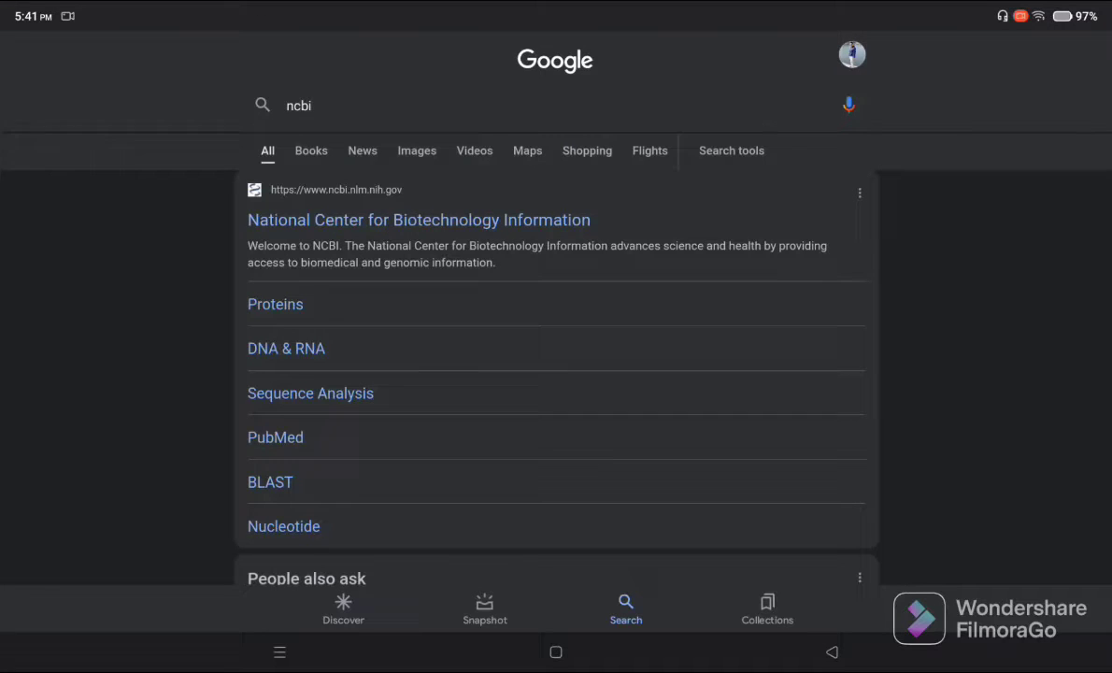
scroll(556, 374, down, 2)
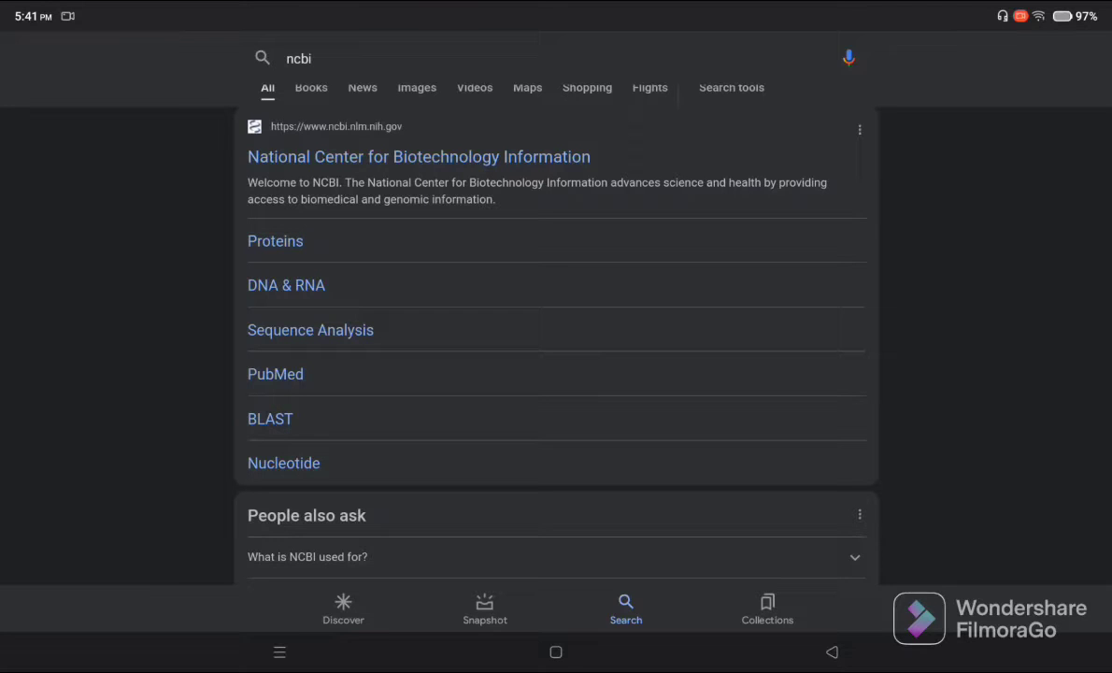
click(419, 156)
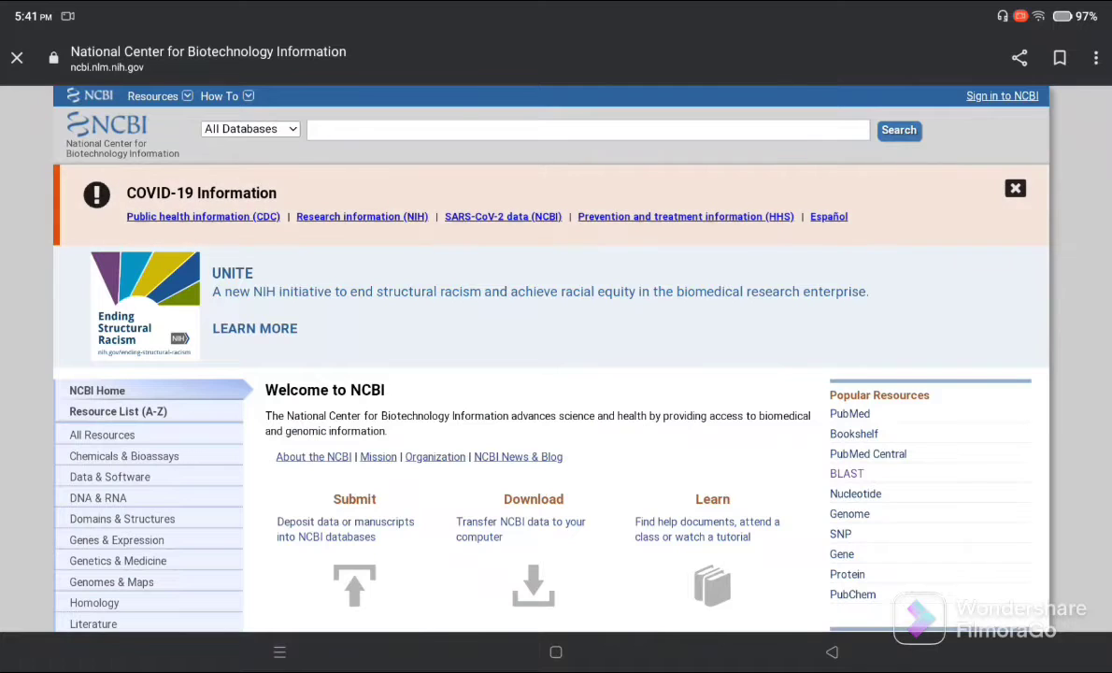
Change the NCBI database selector from All Databases to Nucleotide.
scroll(556, 374, down, 1)
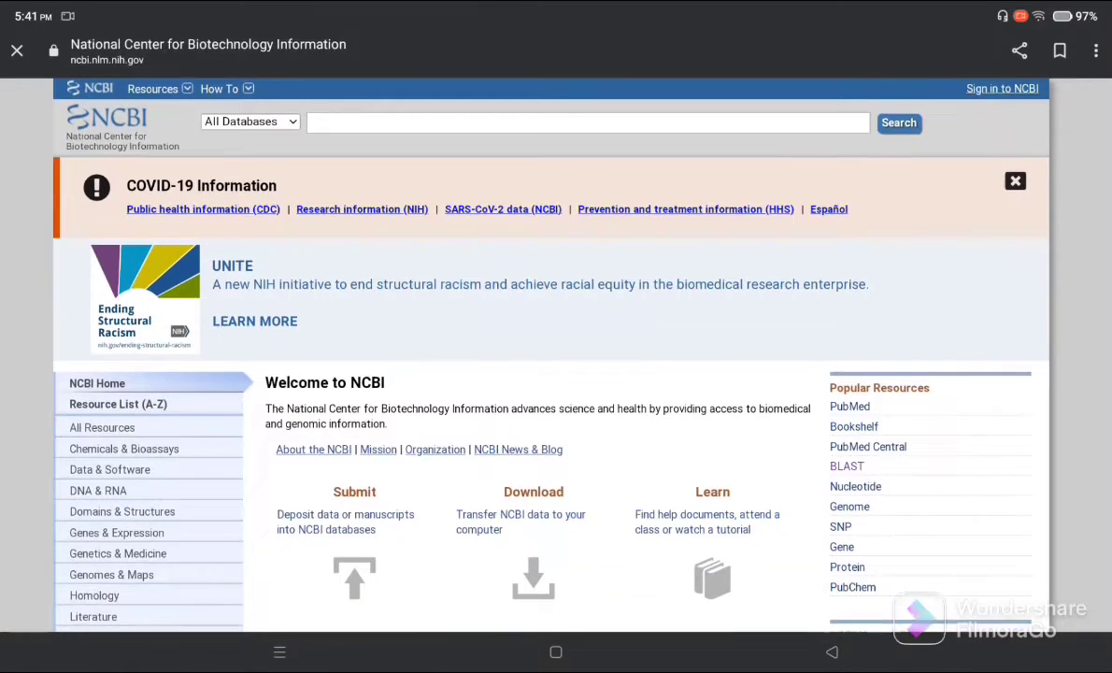
scroll(556, 373, down, 5)
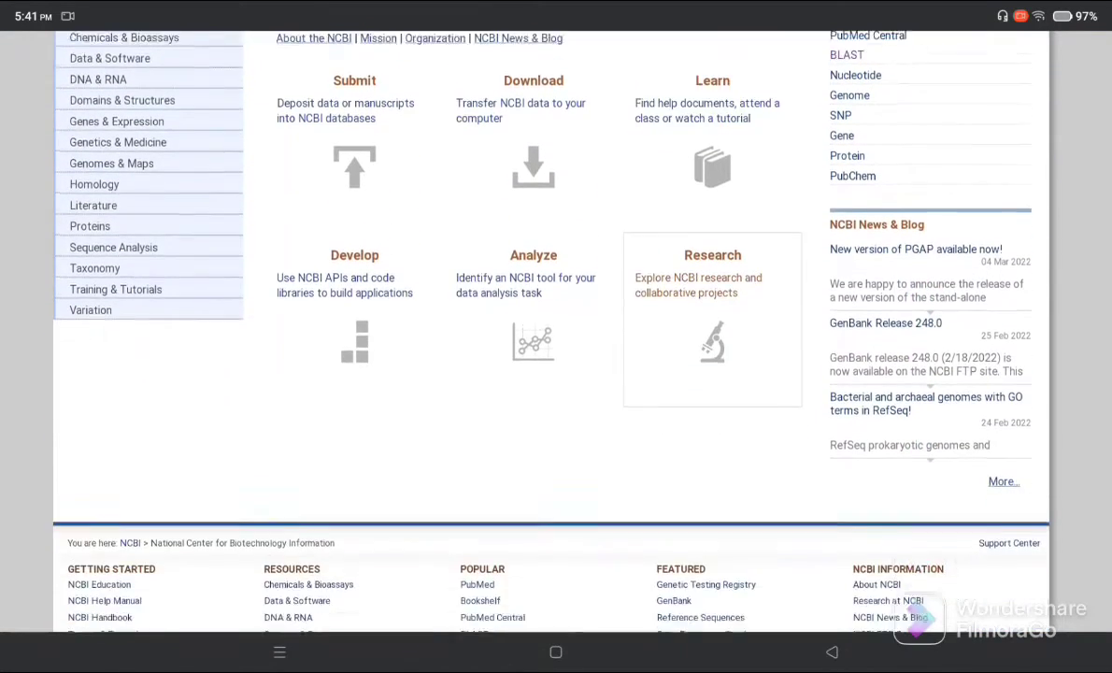
scroll(556, 374, down, 3)
scroll(556, 374, up, 8)
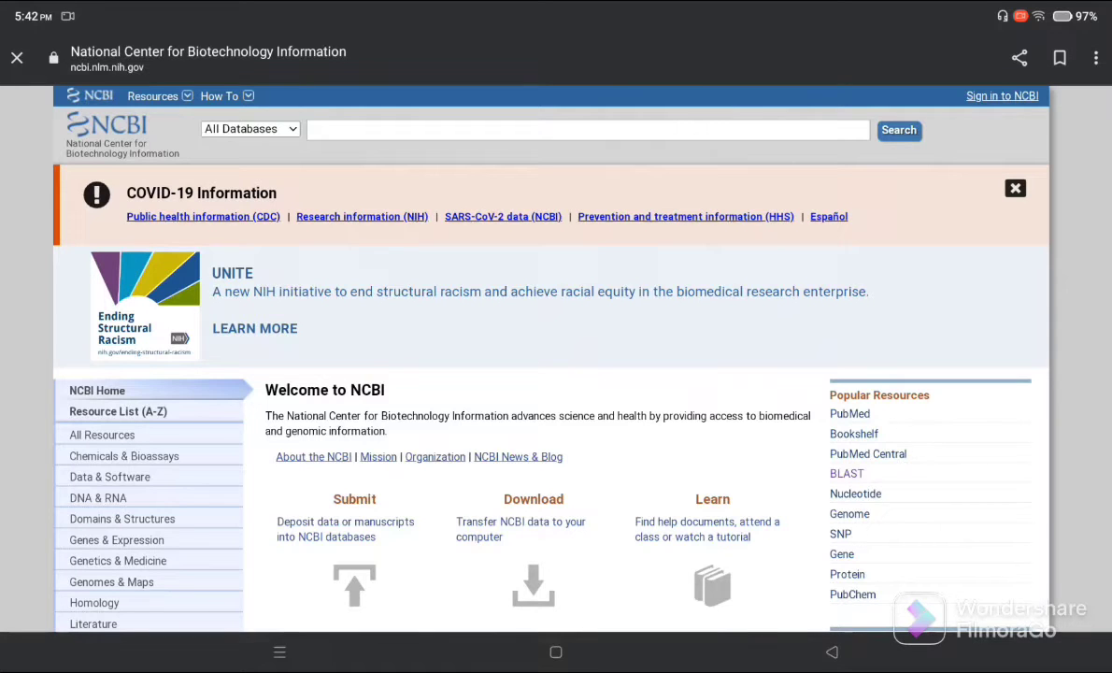
click(249, 129)
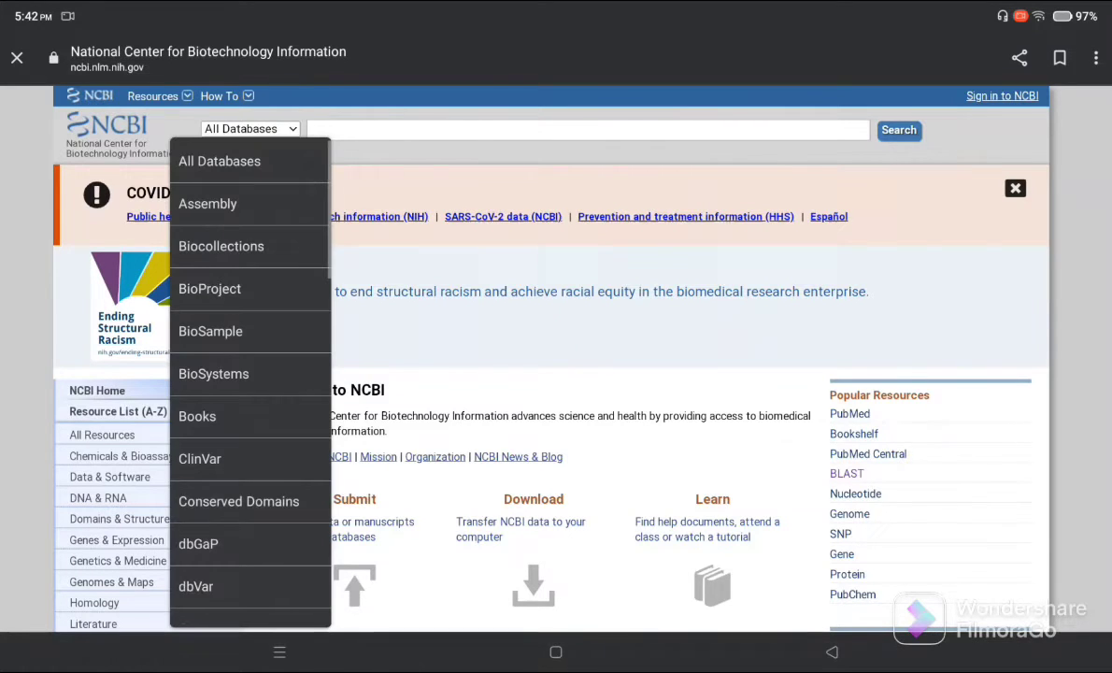
scroll(250, 383, down, 2)
scroll(250, 383, down, 2)
scroll(249, 383, down, 2)
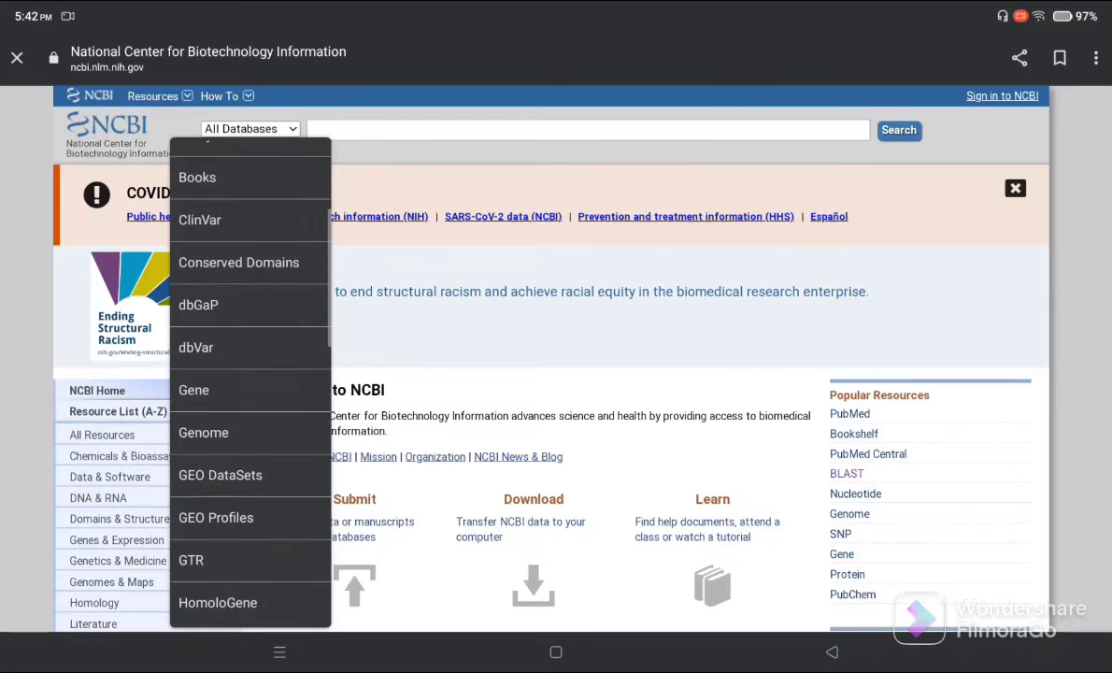
scroll(249, 383, down, 1)
scroll(250, 383, down, 2)
scroll(249, 384, down, 3)
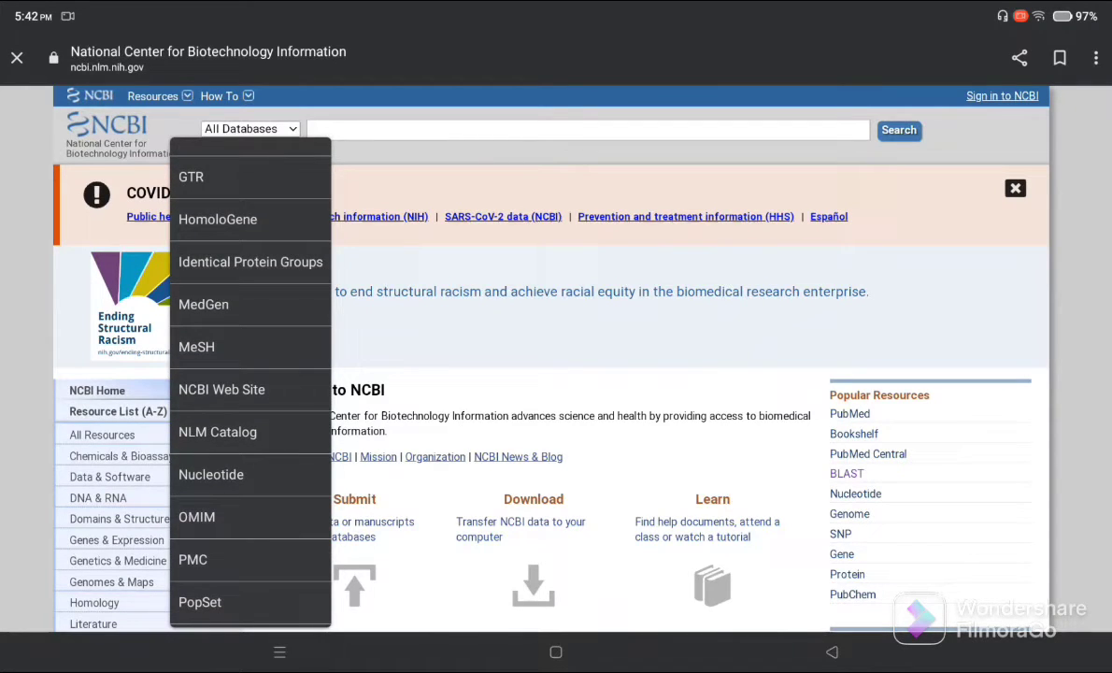
click(211, 473)
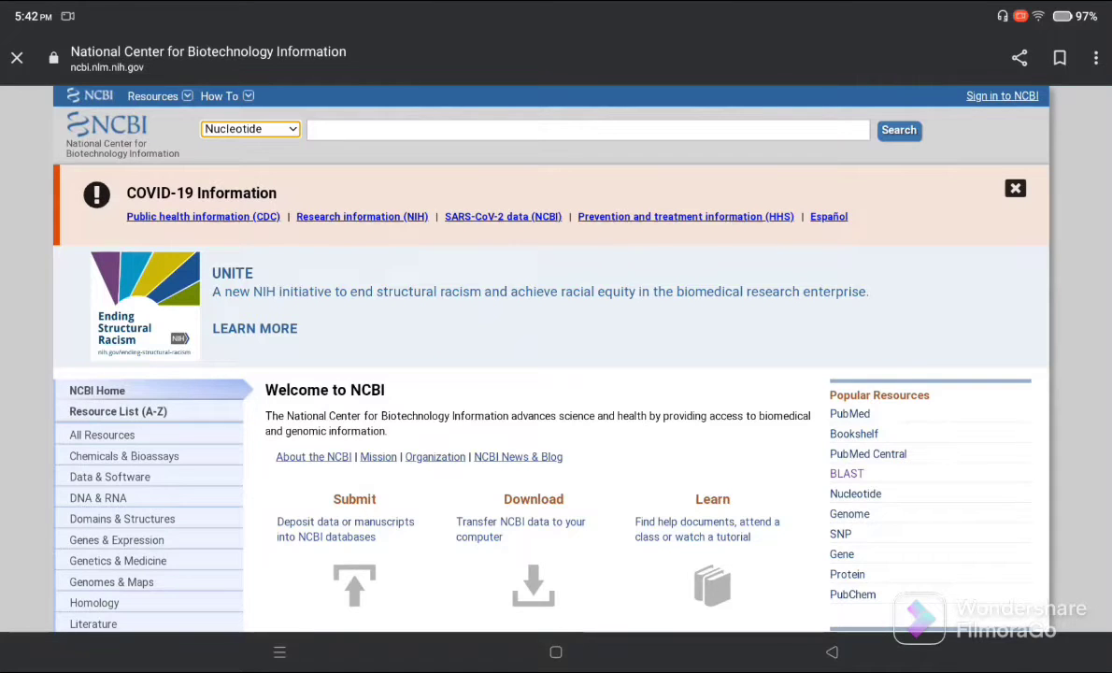
Search Nucleotide for 'Human haemoglobin', returning 172 records.
click(589, 130)
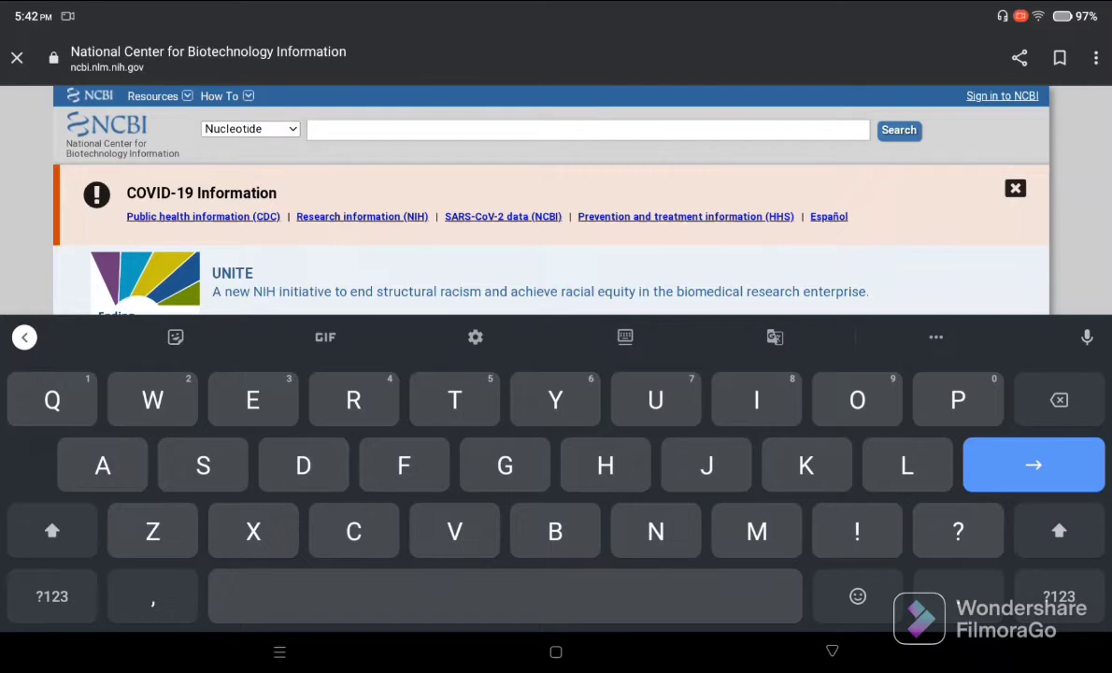
text(H)
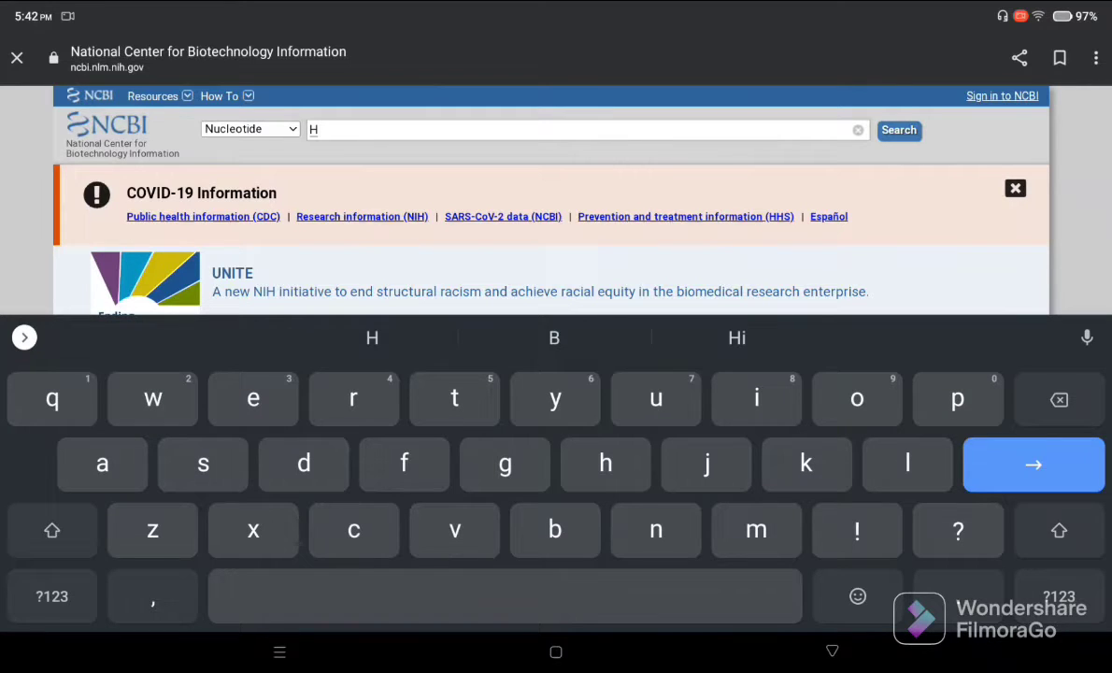
text(uma)
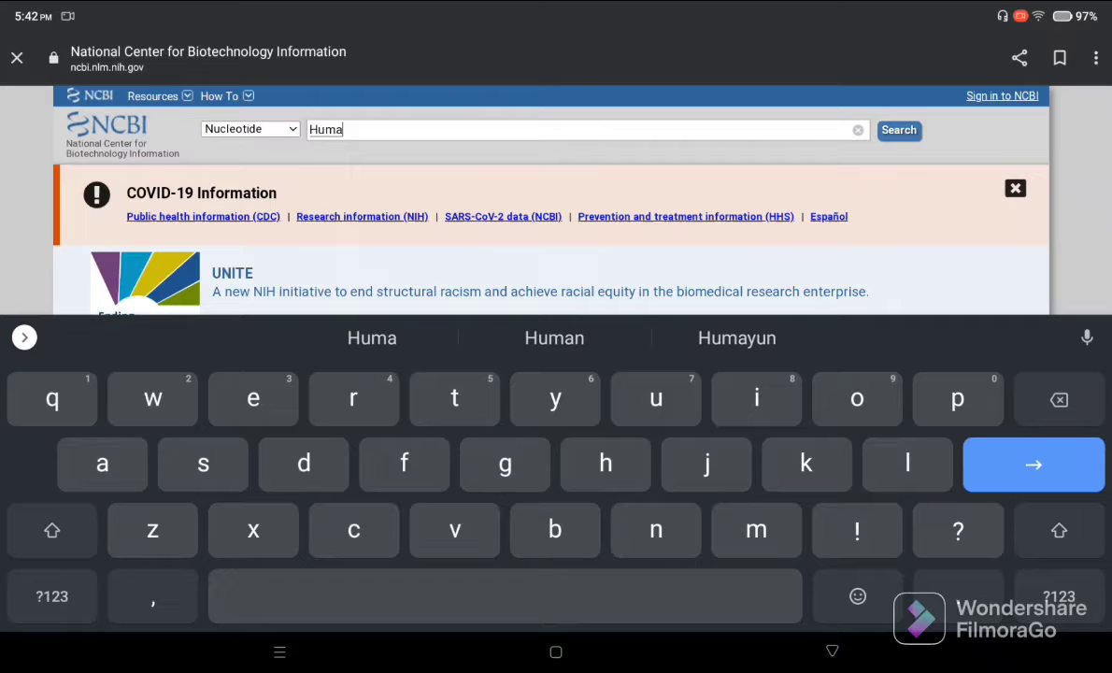
text(n)
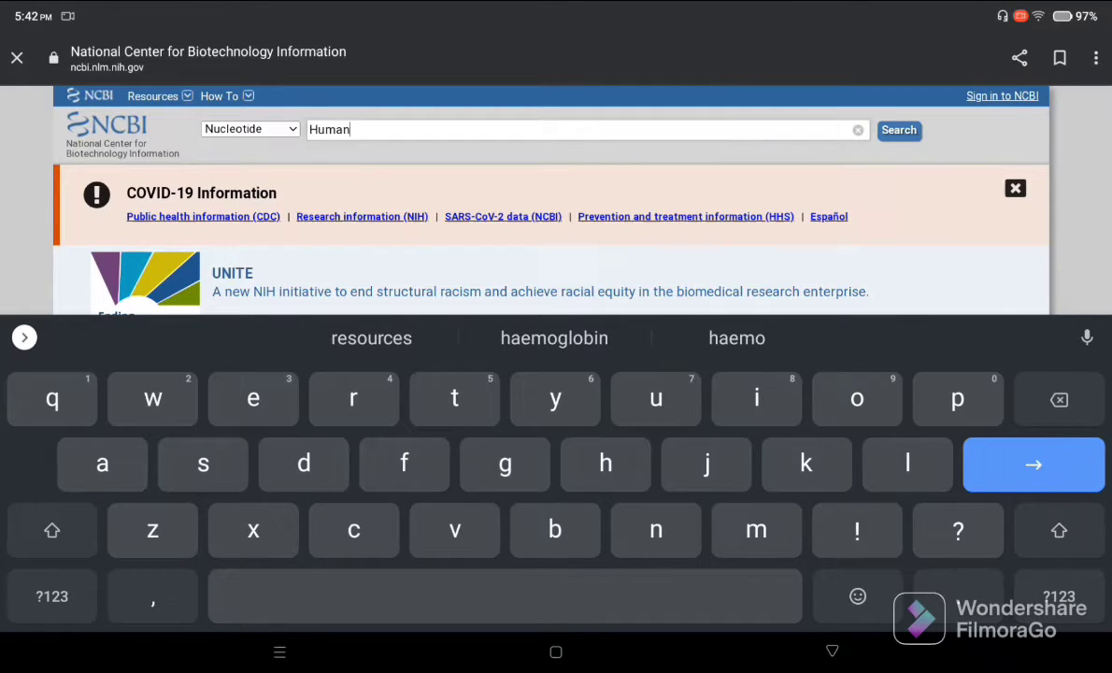
click(554, 337)
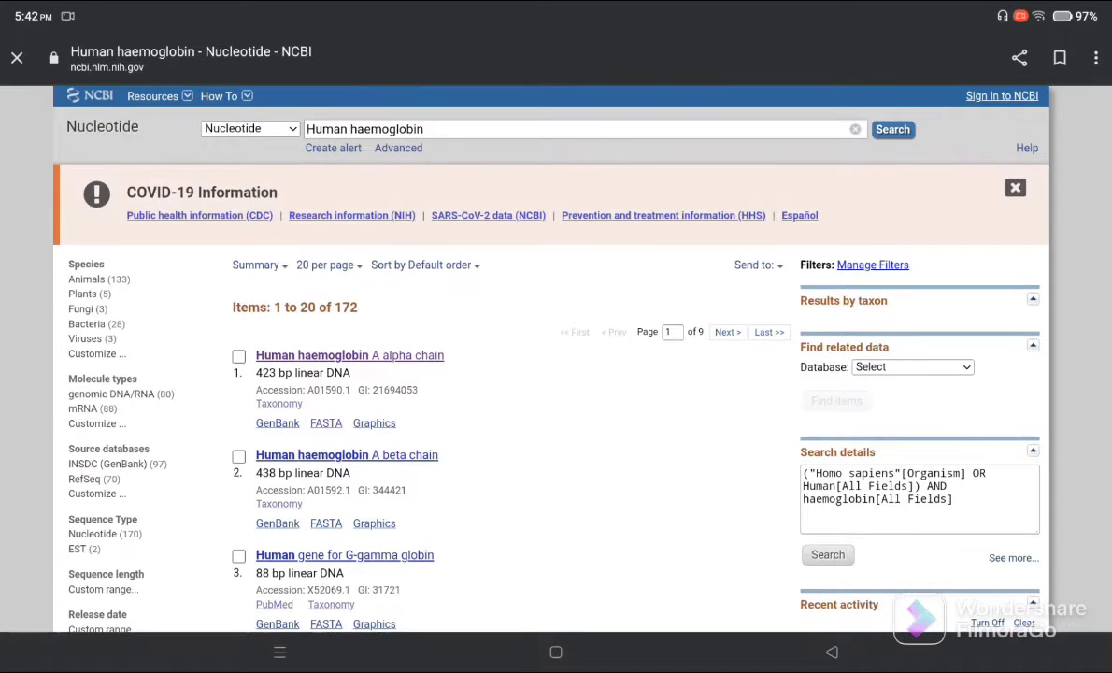
Open the top result, Human haemoglobin A alpha chain (A01590.1, 423 bp).
scroll(514, 374, down, 3)
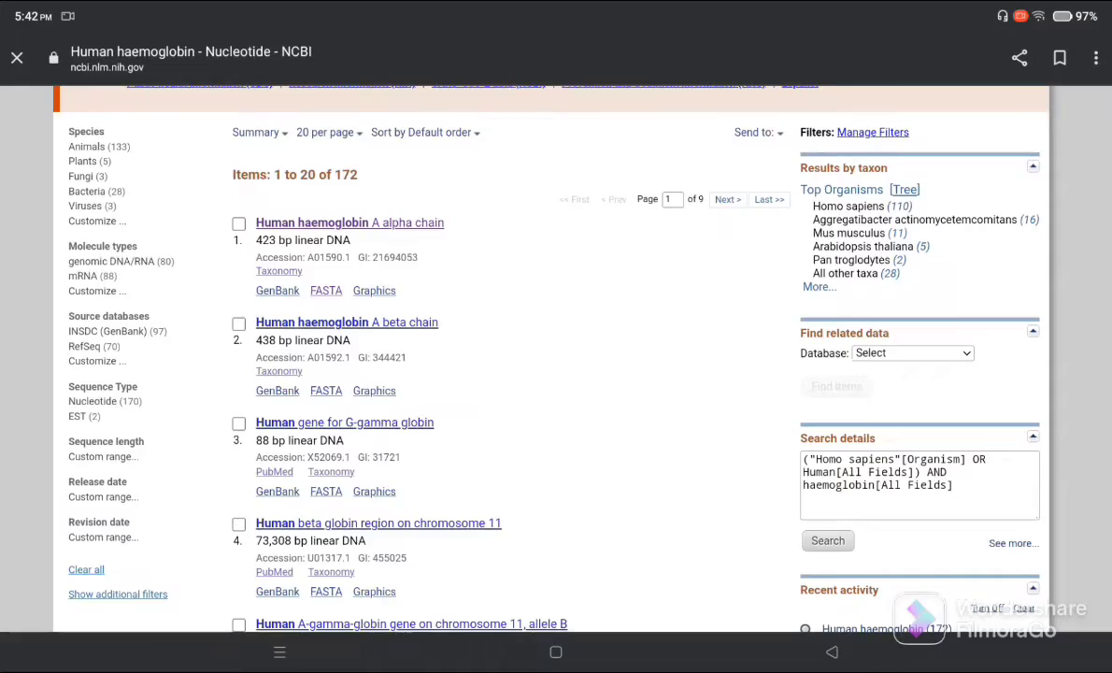
scroll(514, 374, down, 3)
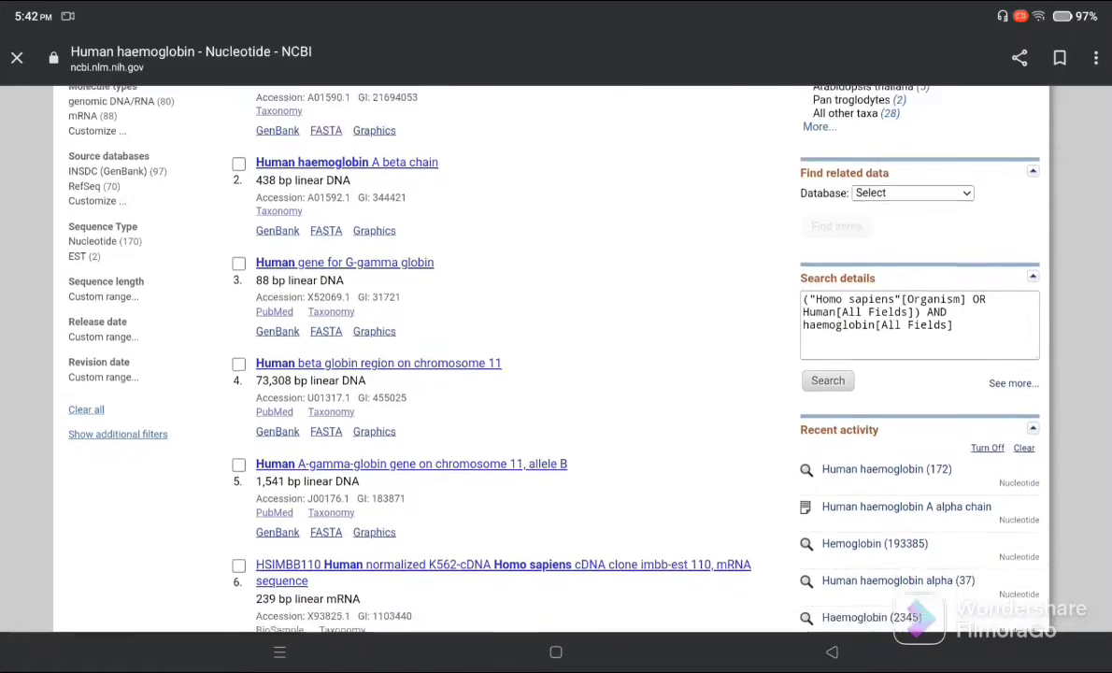
scroll(514, 373, up, 3)
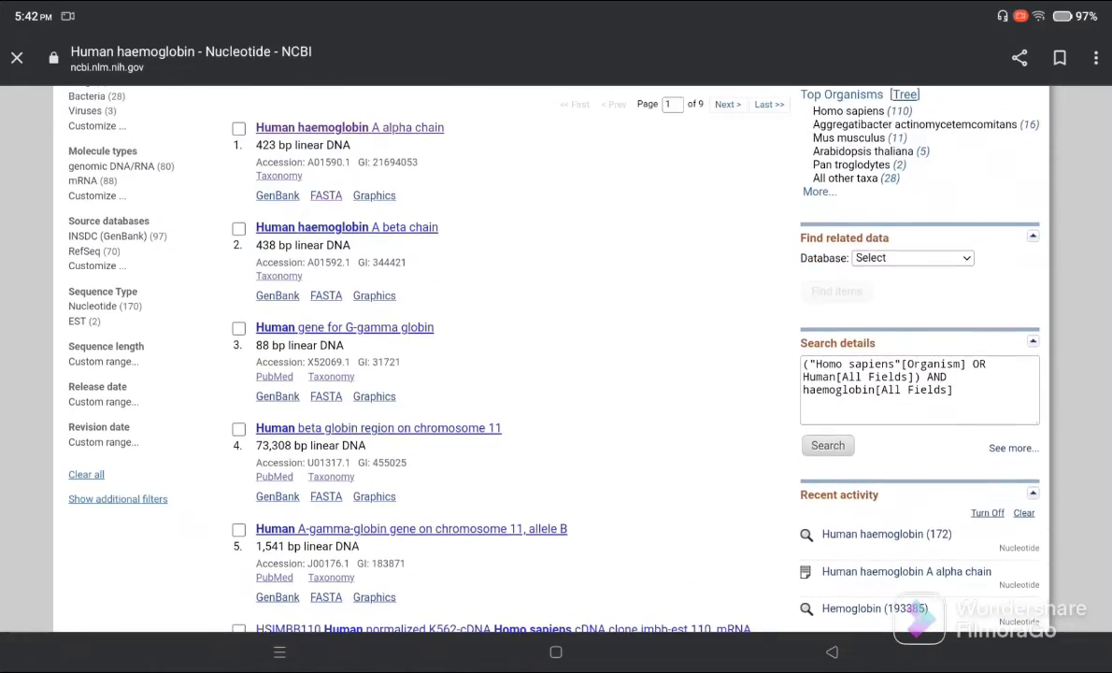
scroll(514, 374, up, 4)
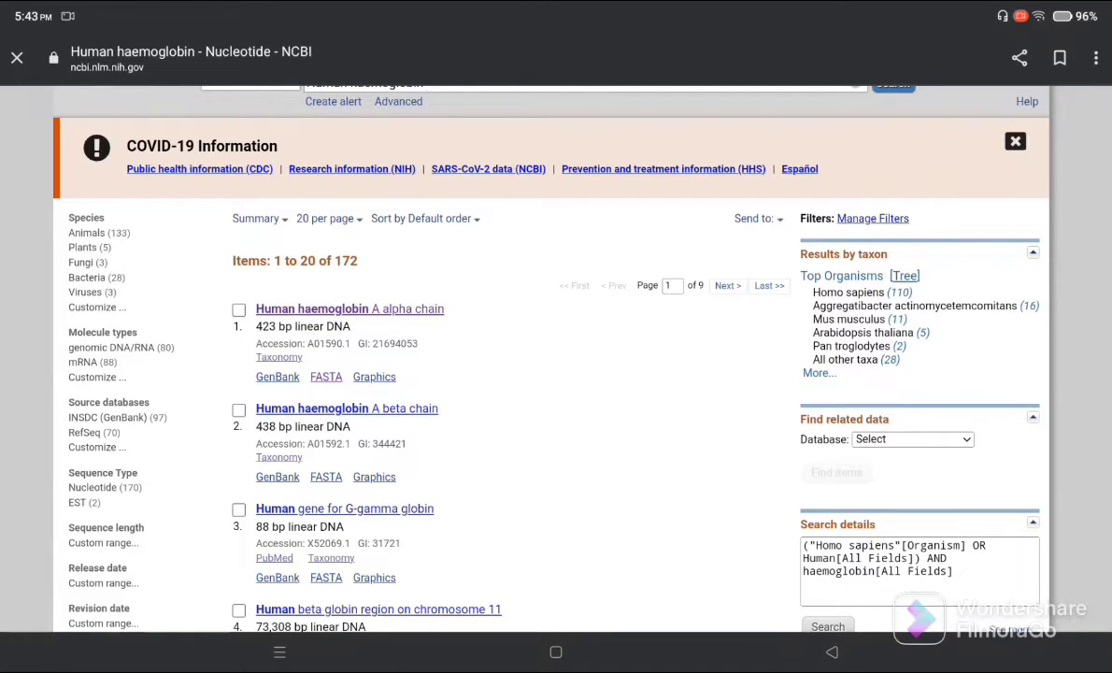
click(349, 309)
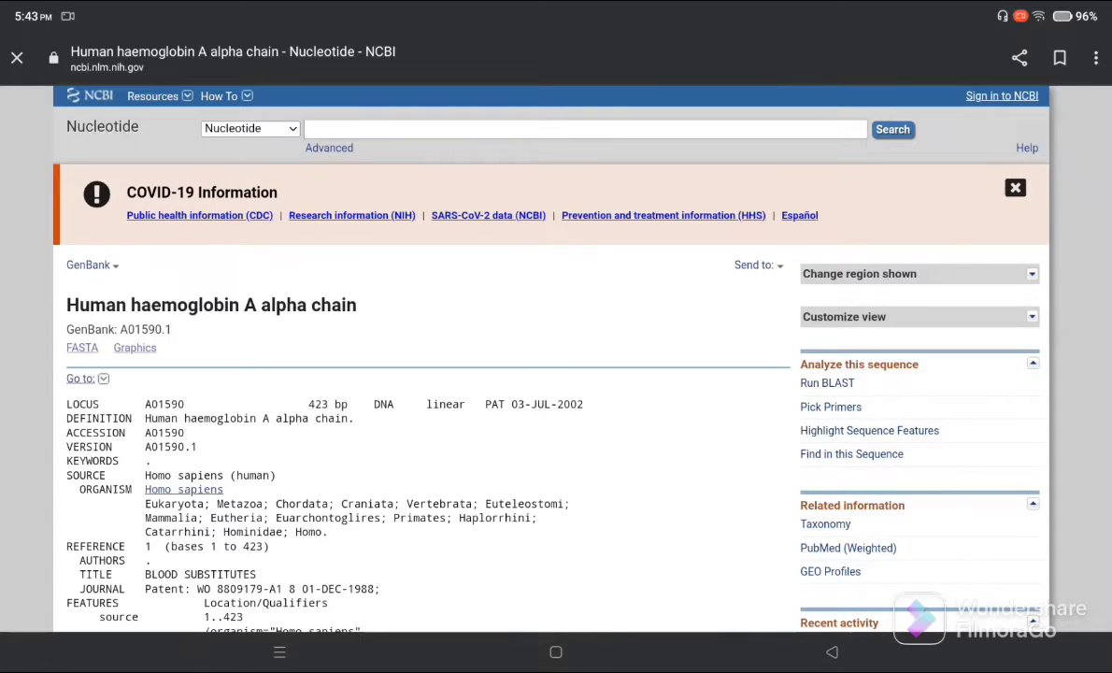
Show the A01590.1 record as its FASTA sequence instead of GenBank details.
scroll(556, 374, down, 1)
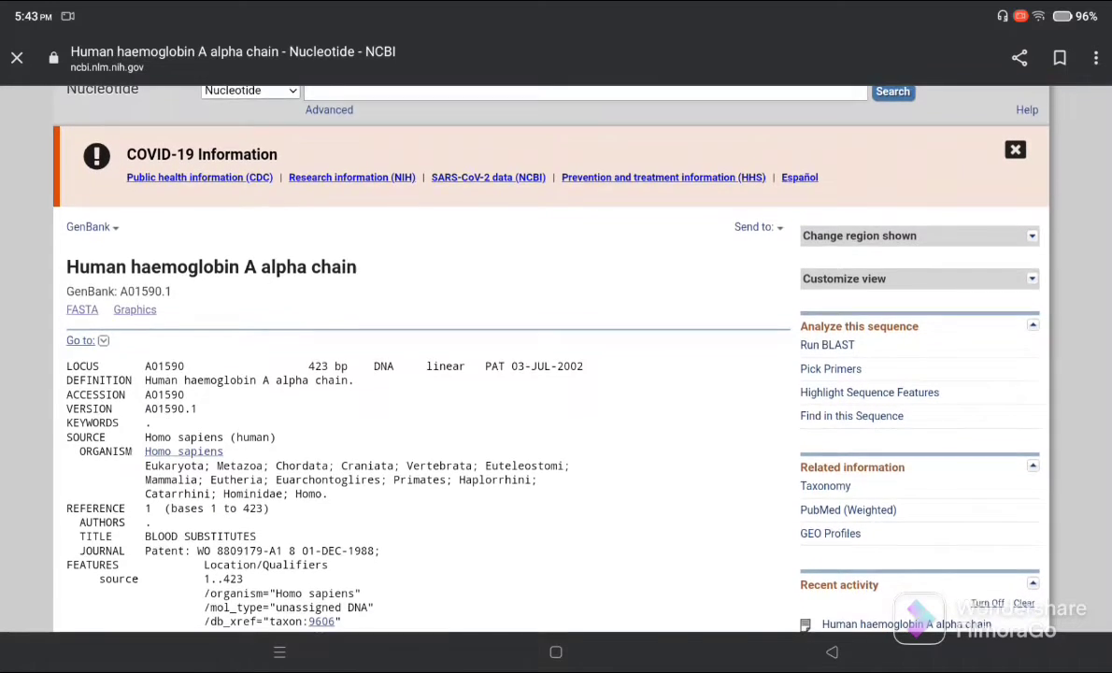
scroll(556, 374, up, 1)
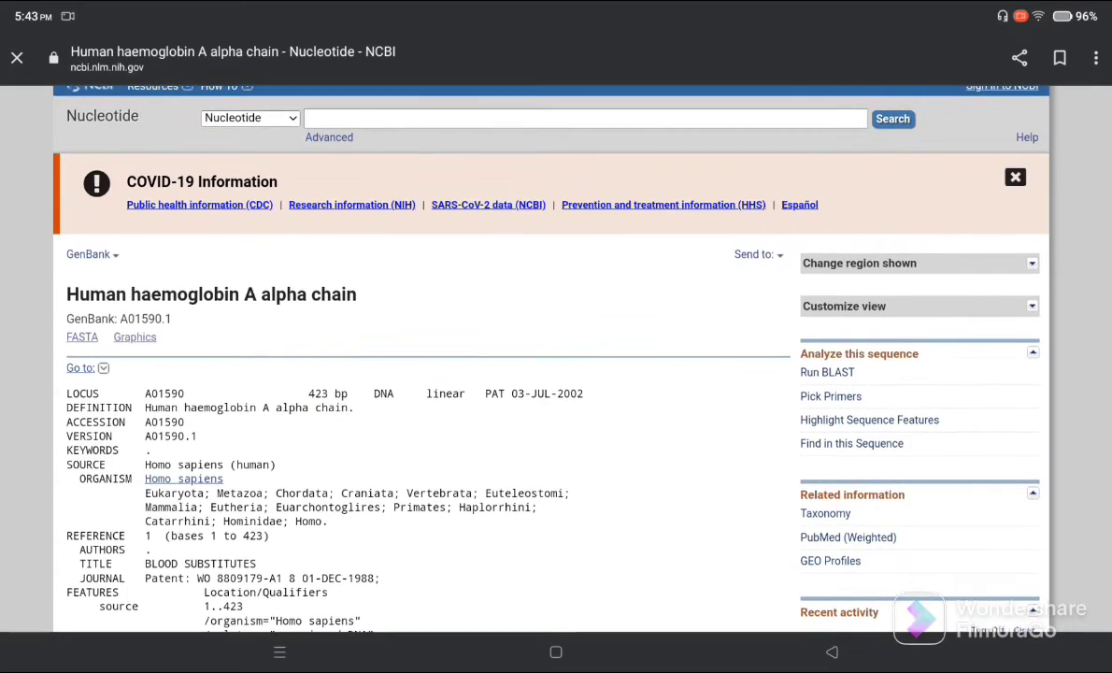
scroll(556, 373, down, 4)
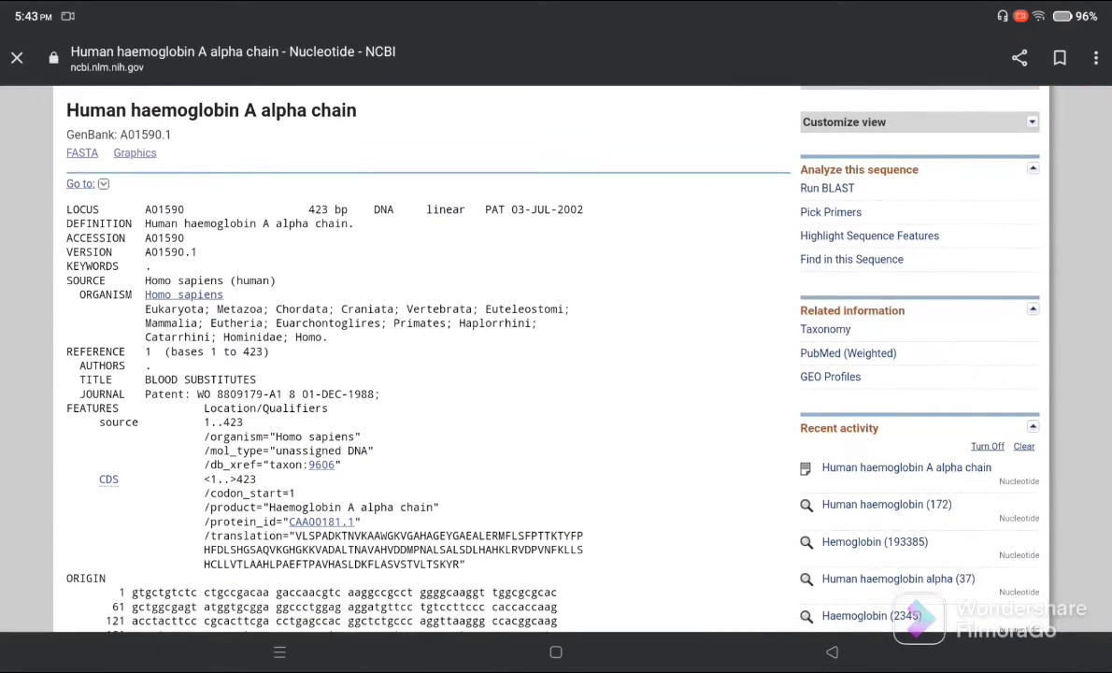
scroll(556, 374, down, 2)
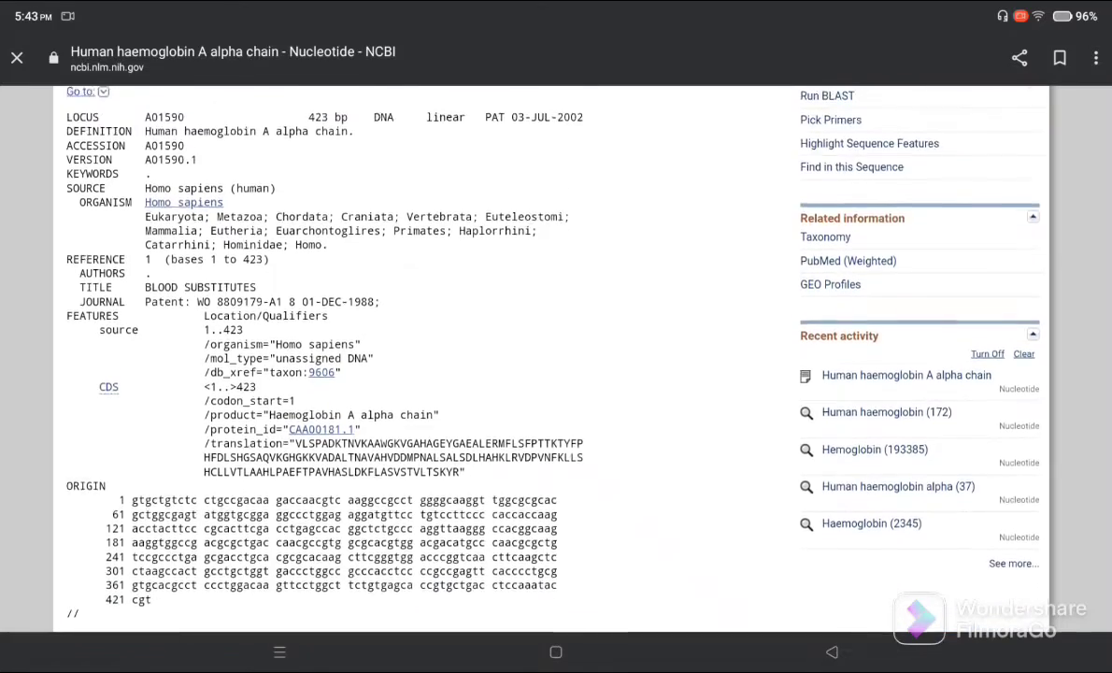
scroll(420, 355, down, 1)
scroll(420, 355, up, 2)
scroll(421, 355, up, 1)
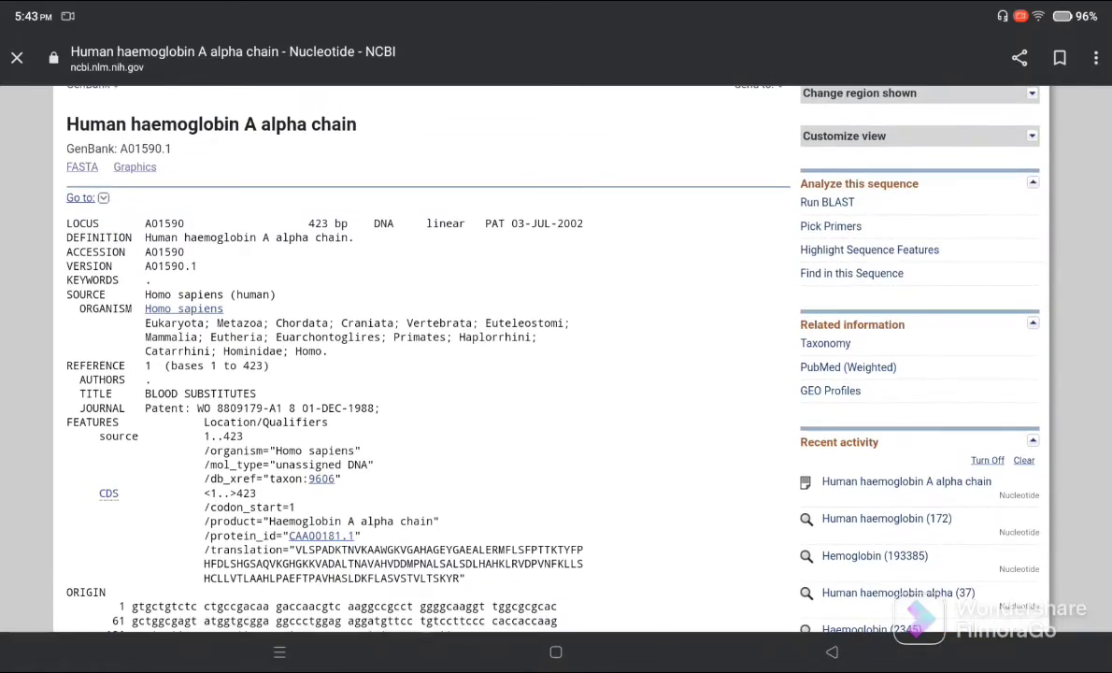
scroll(420, 355, up, 1)
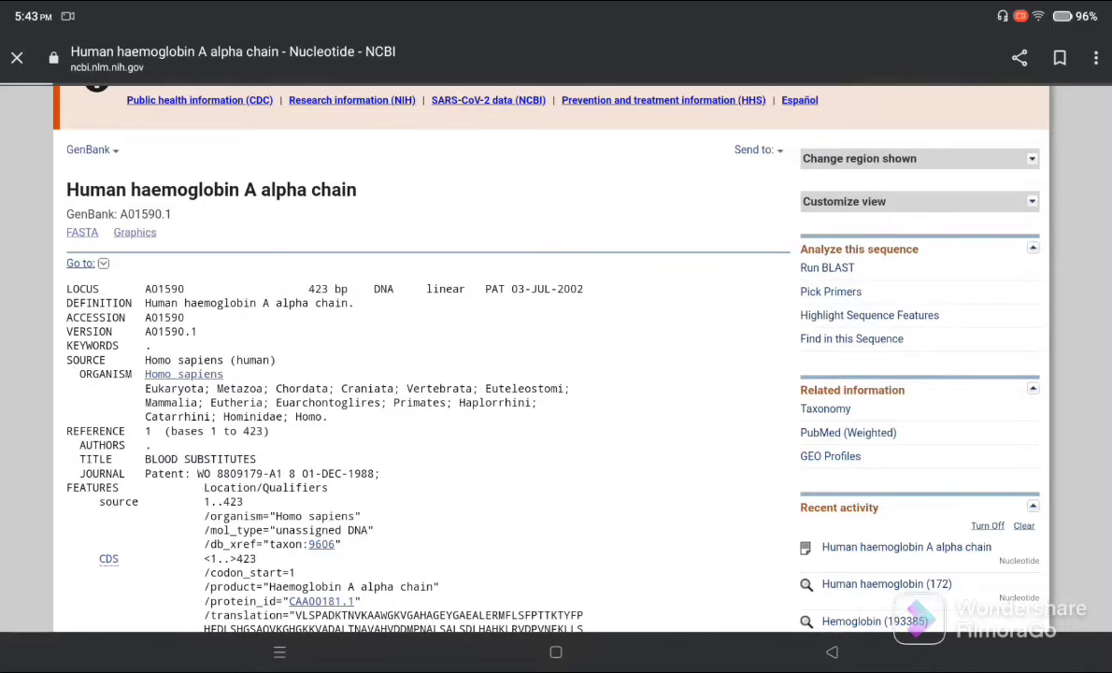
click(82, 232)
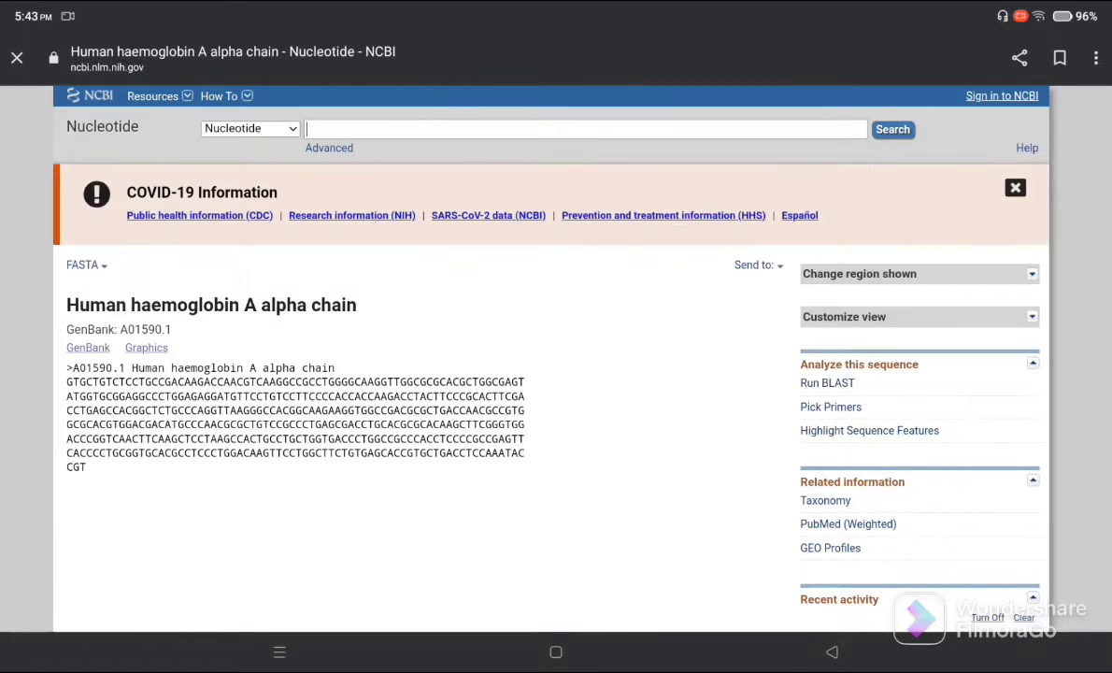
Select and copy the whole A01590.1 FASTA entry, header plus 423-base sequence.
scroll(420, 355, down, 1)
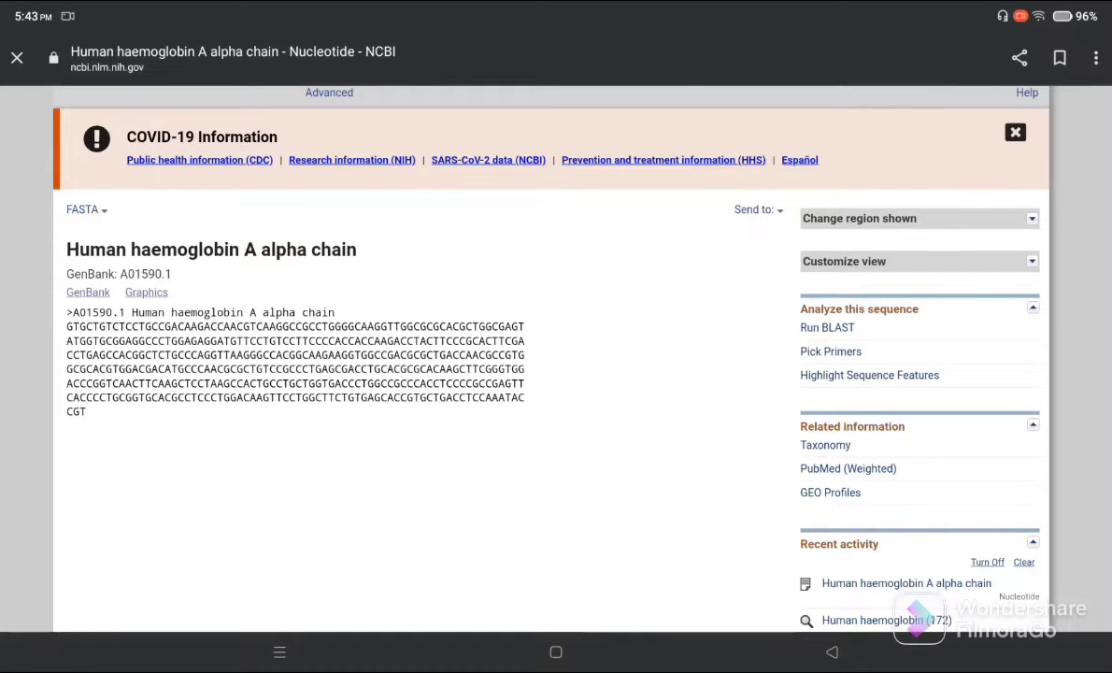
double_click(95, 312)
drag(134, 329, 94, 416)
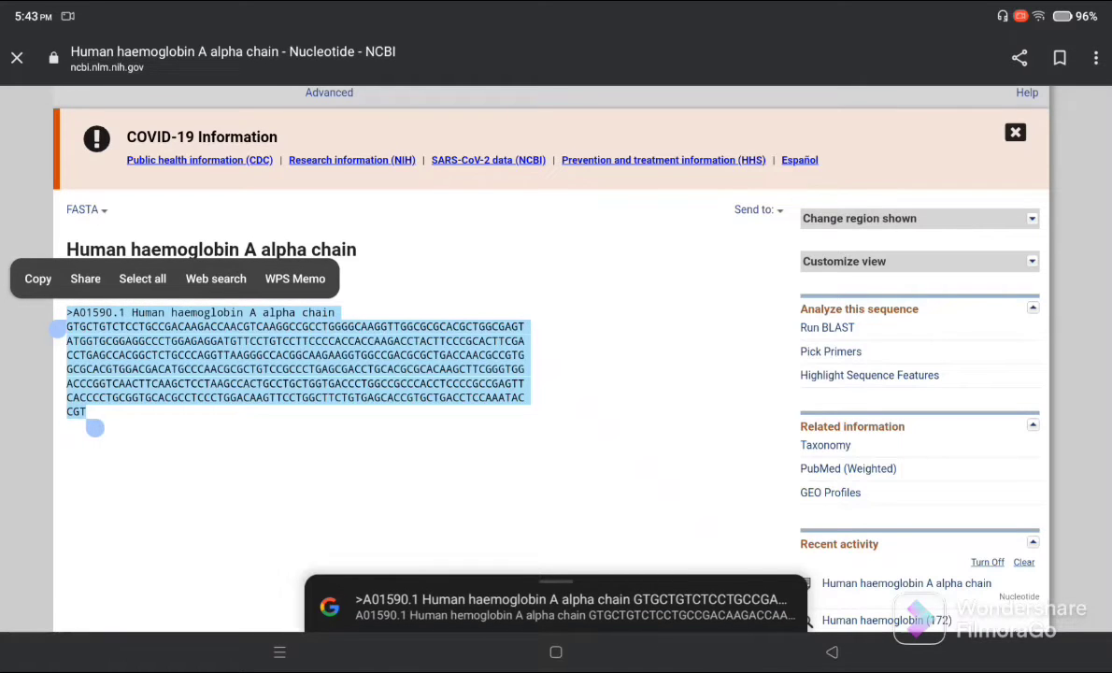
click(37, 278)
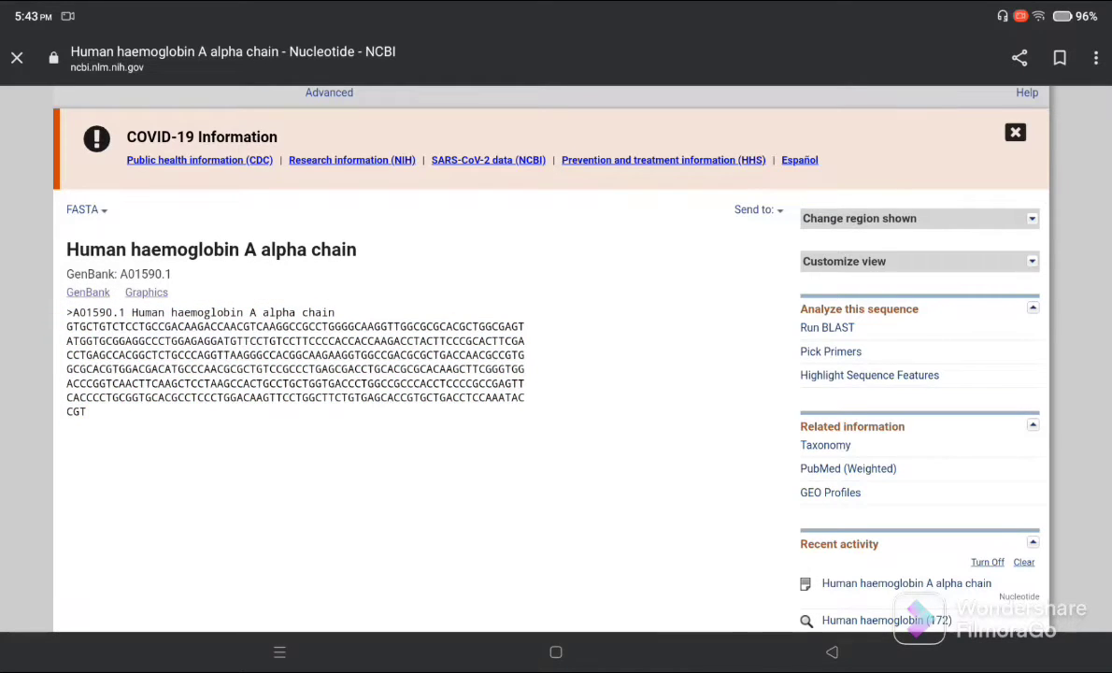
Paste the copied A01590.1 FASTA into a new Google Keep note, then return via Recents.
click(279, 651)
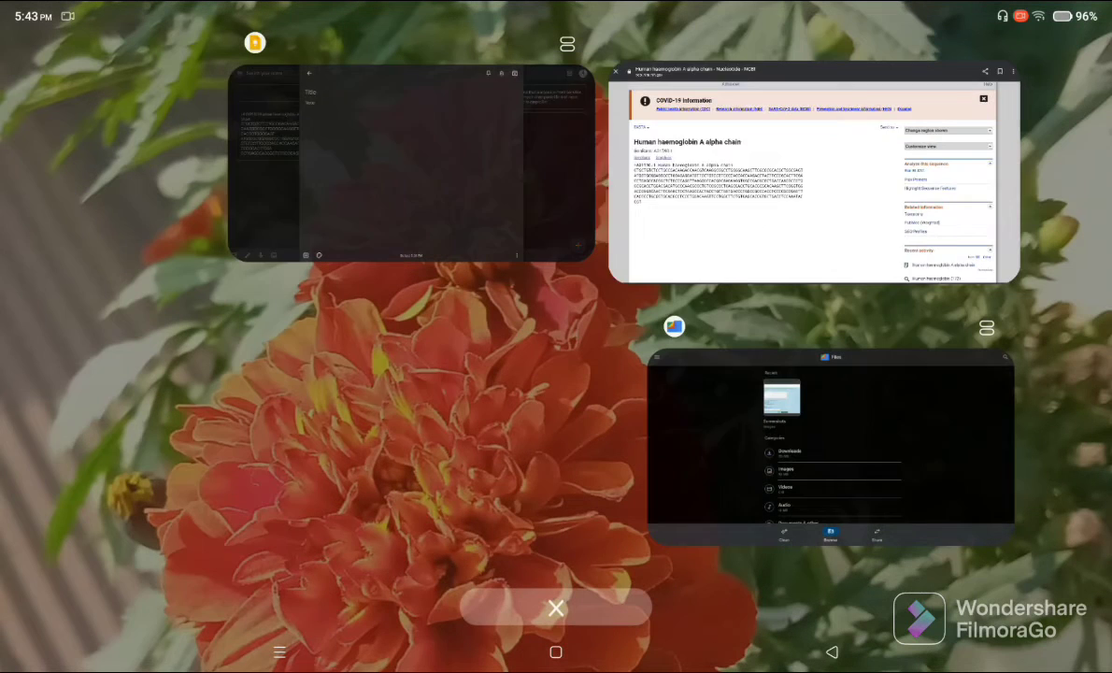
click(411, 163)
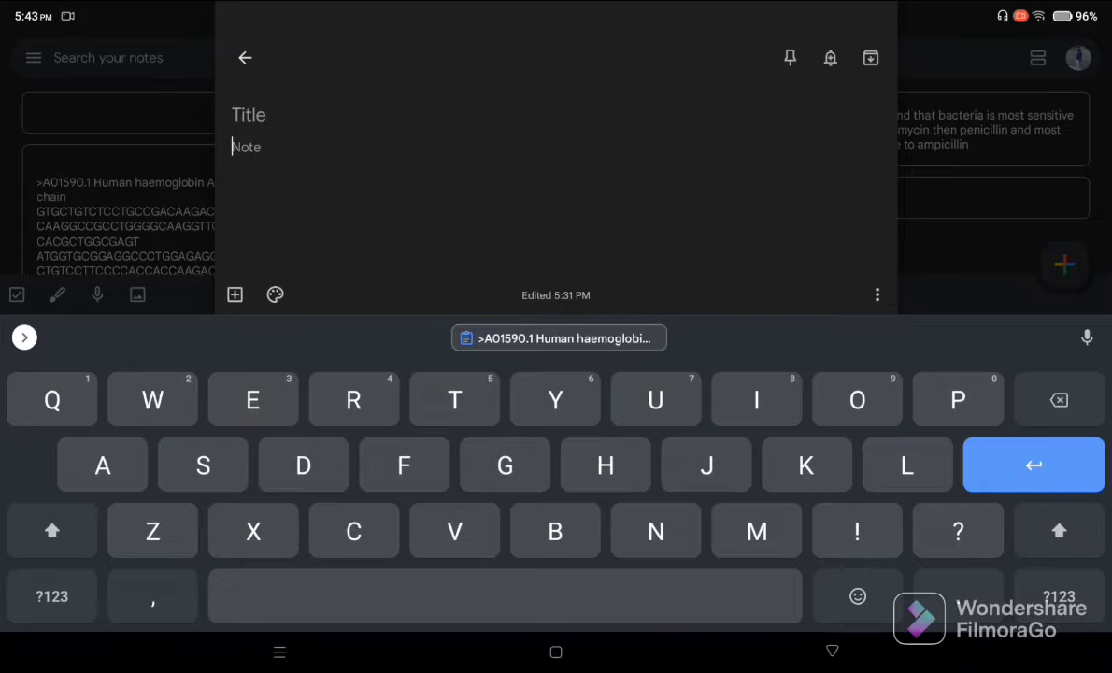
click(559, 338)
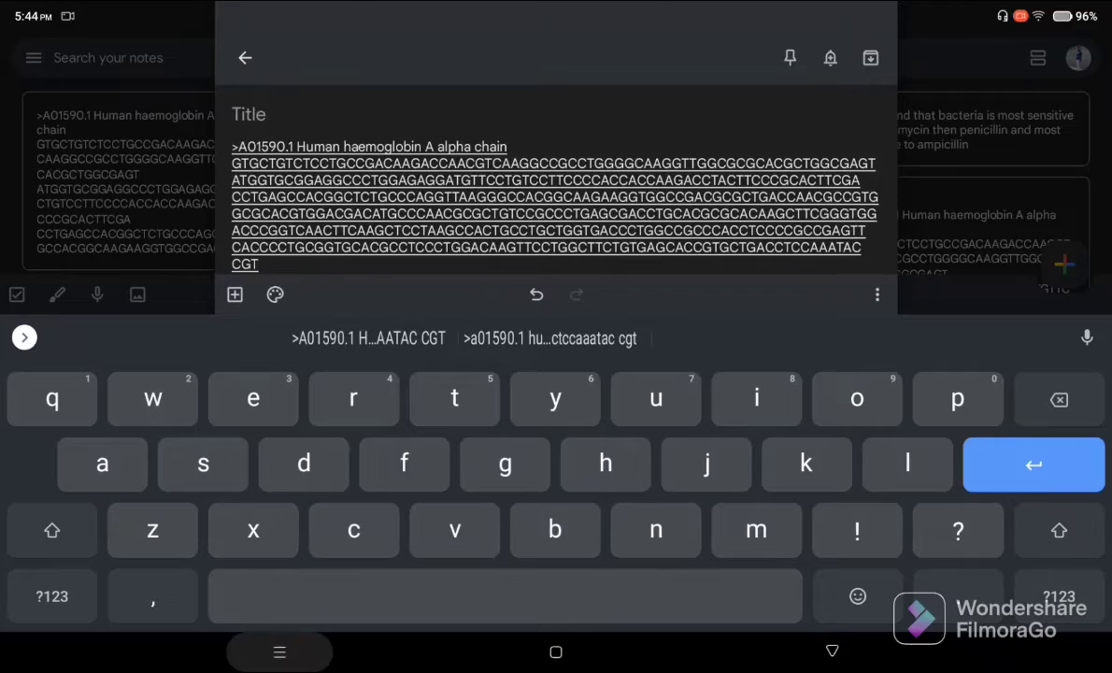
click(279, 651)
Reopen the NCBI A01590.1 FASTA page and scroll back to its top.
click(830, 449)
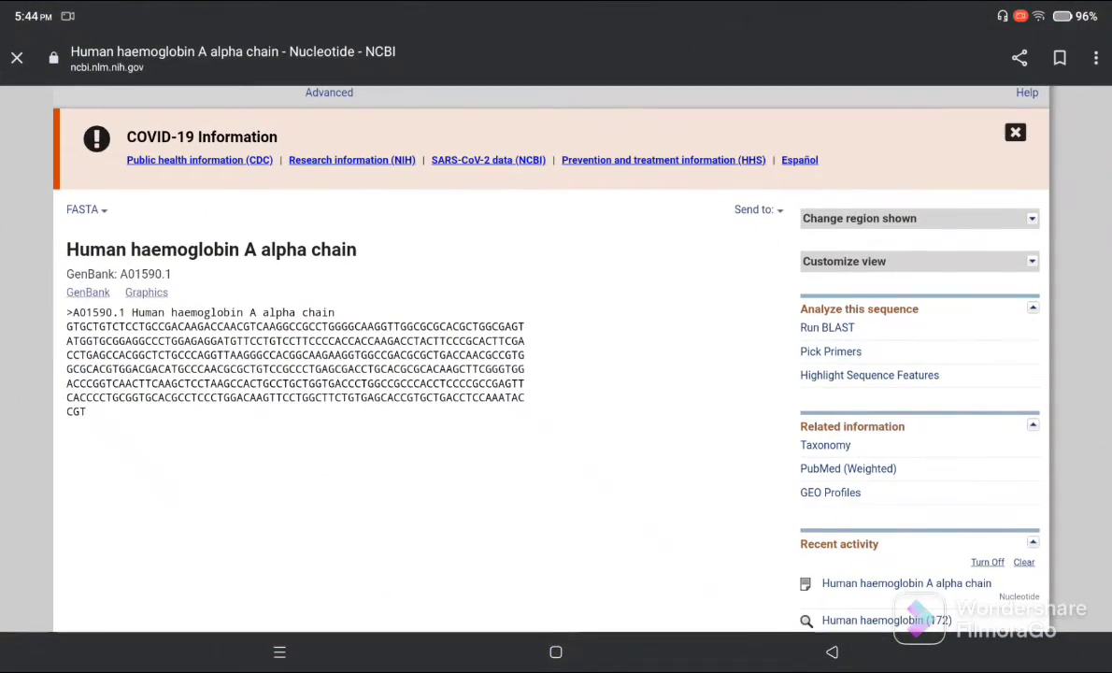
scroll(556, 355, up, 1)
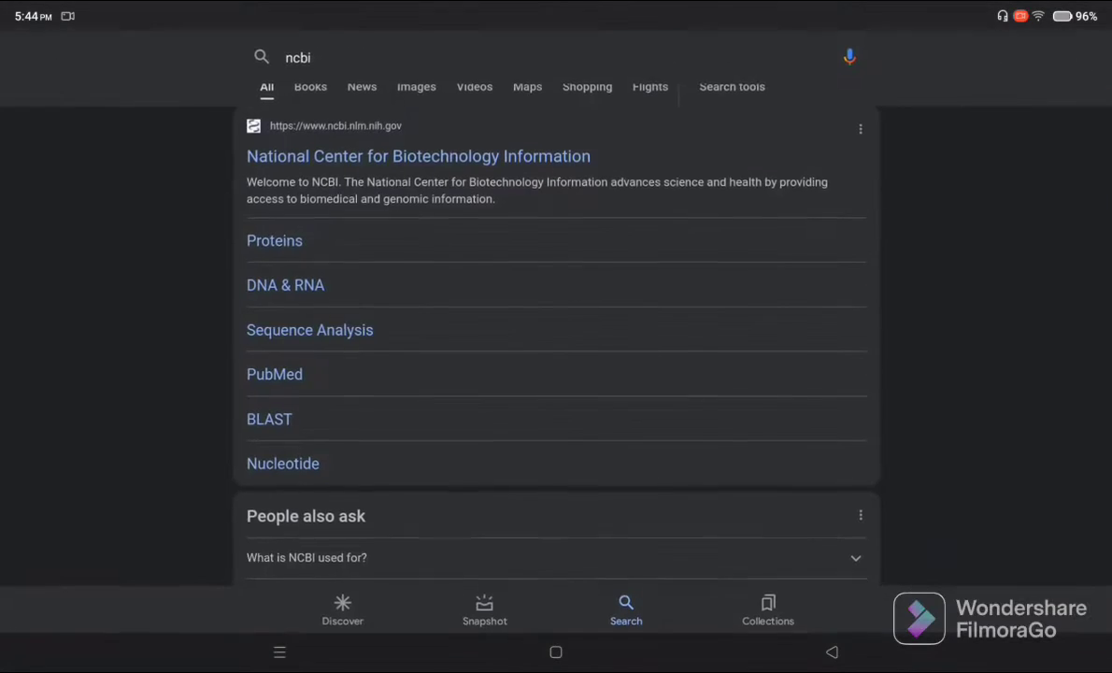
Replace the ncbi query with an 'expasy translate tool' search to reach Expasy Translate.
click(299, 58)
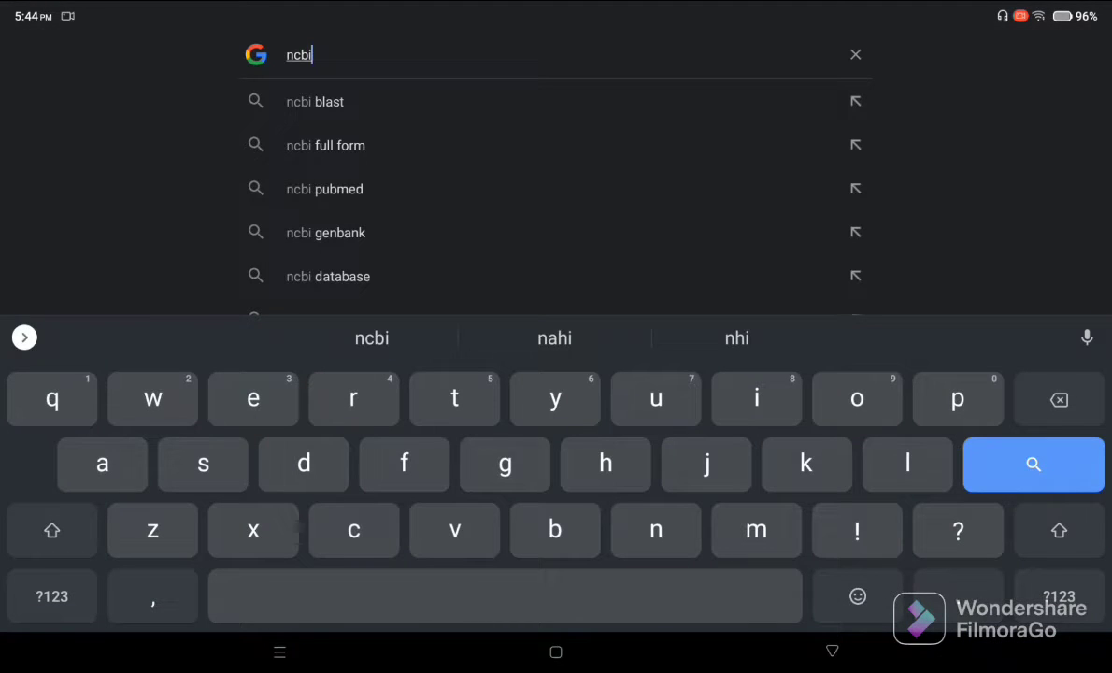
click(855, 55)
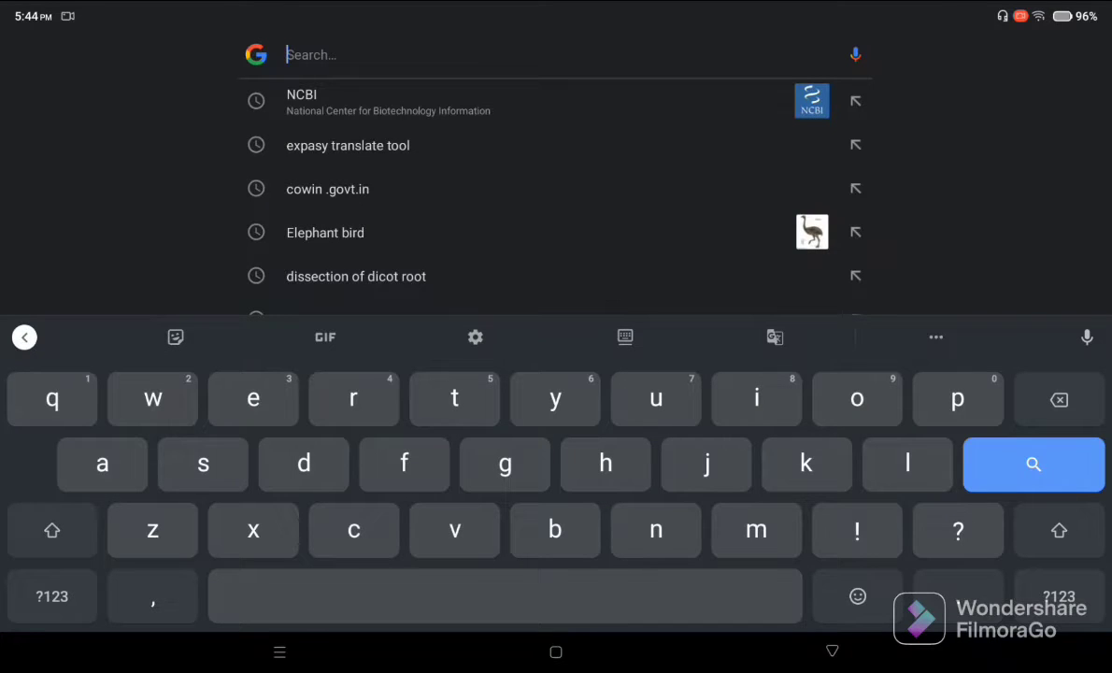
text(exp)
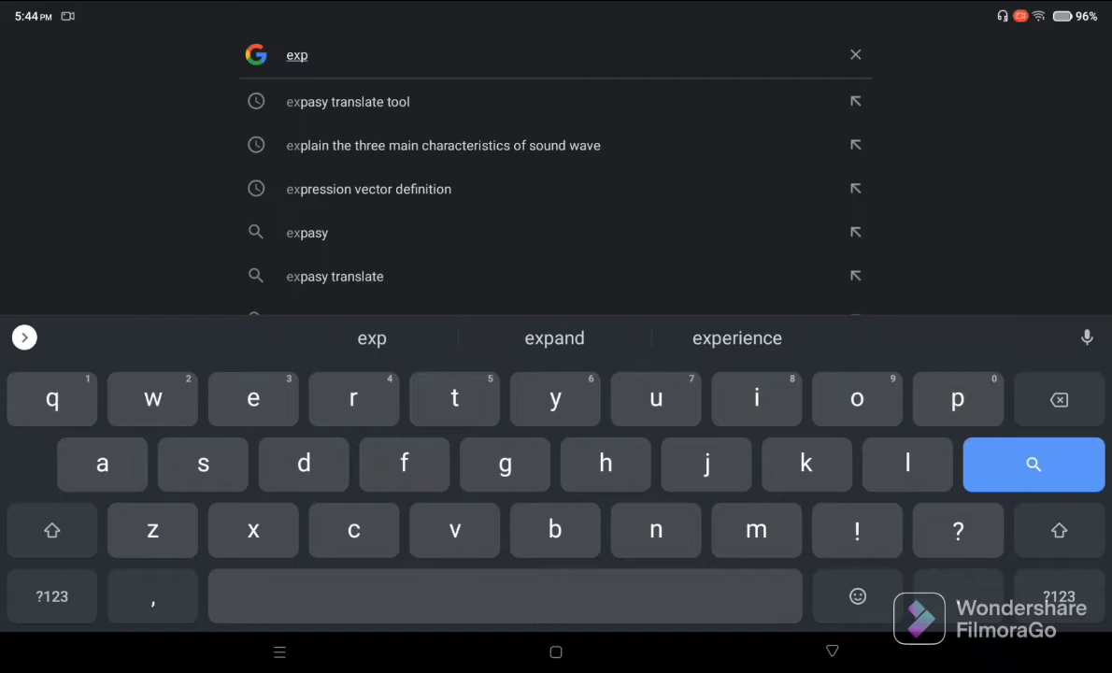
text(a)
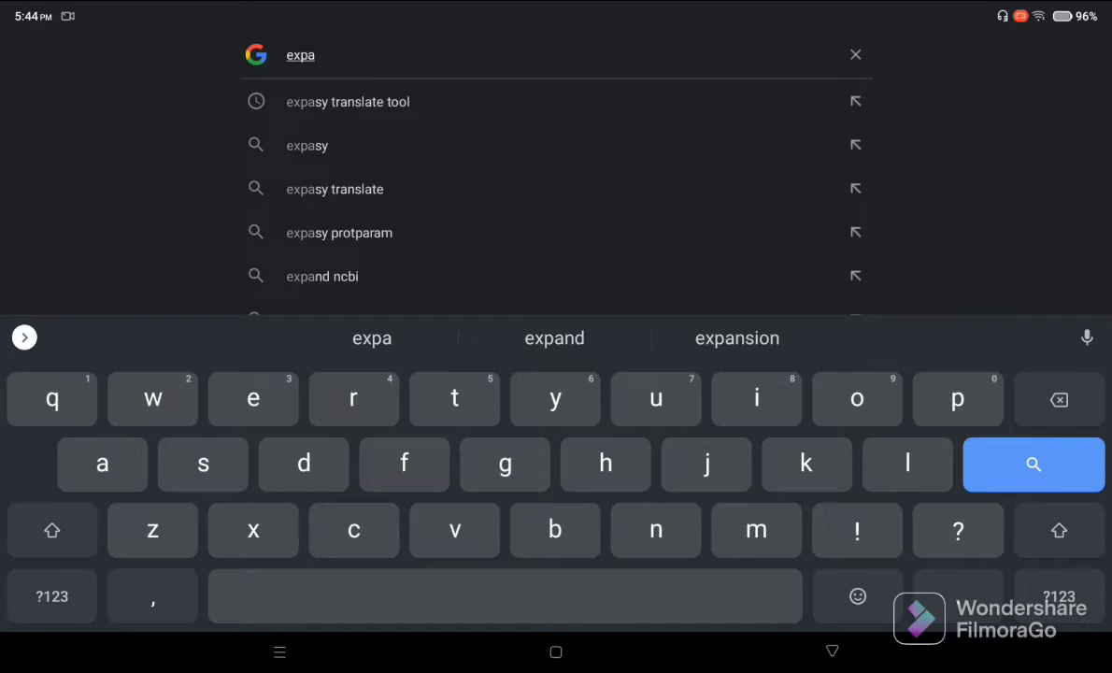
click(348, 102)
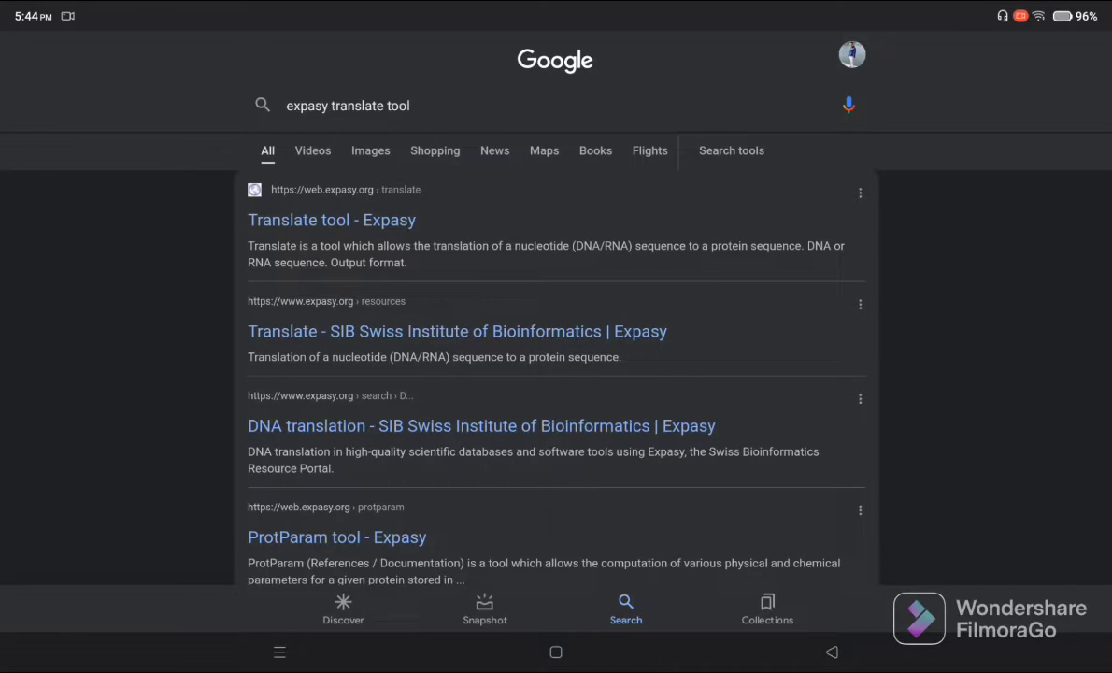
scroll(556, 374, down, 1)
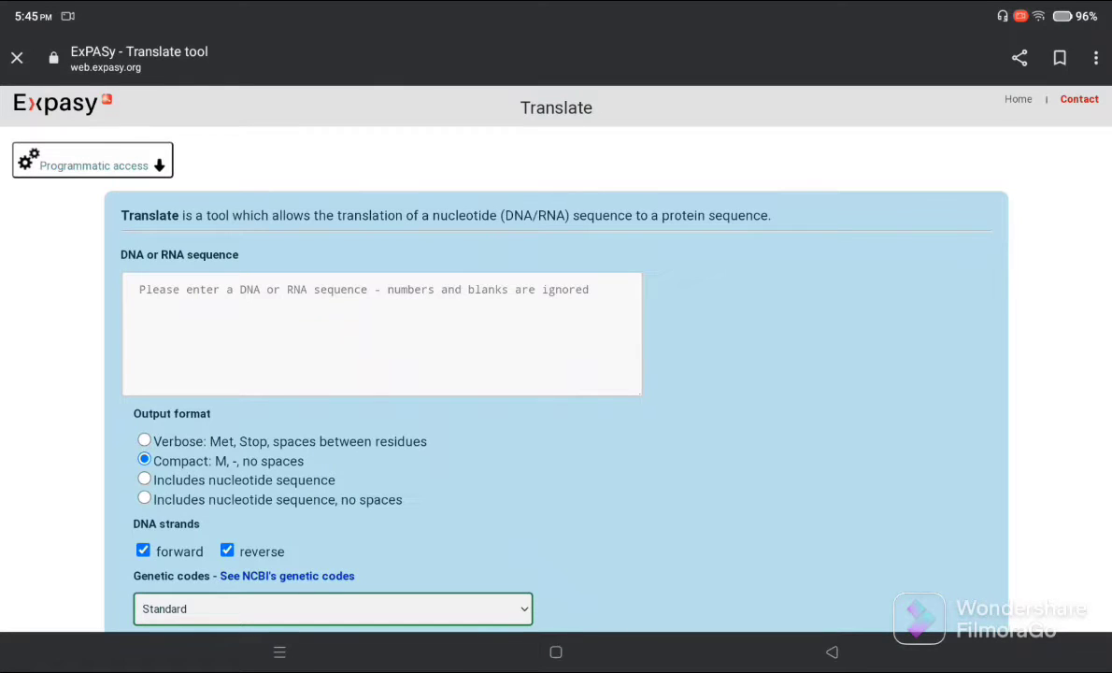
Scroll the Expasy Translate form and activate the empty DNA or RNA sequence box.
scroll(556, 374, down, 2)
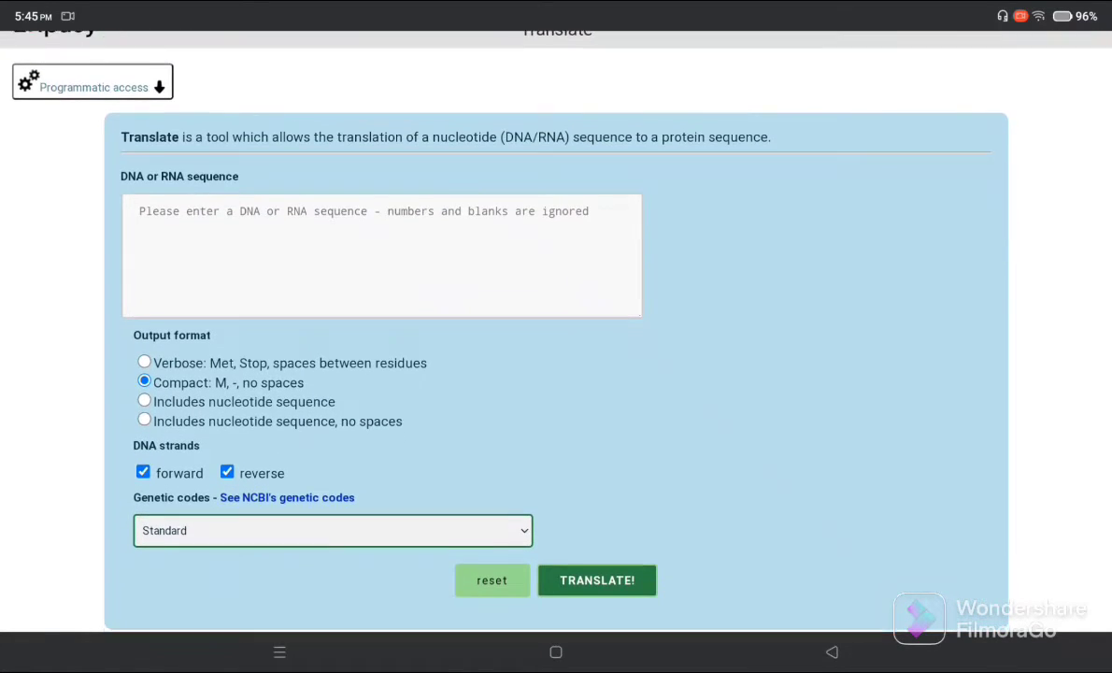
scroll(556, 374, down, 3)
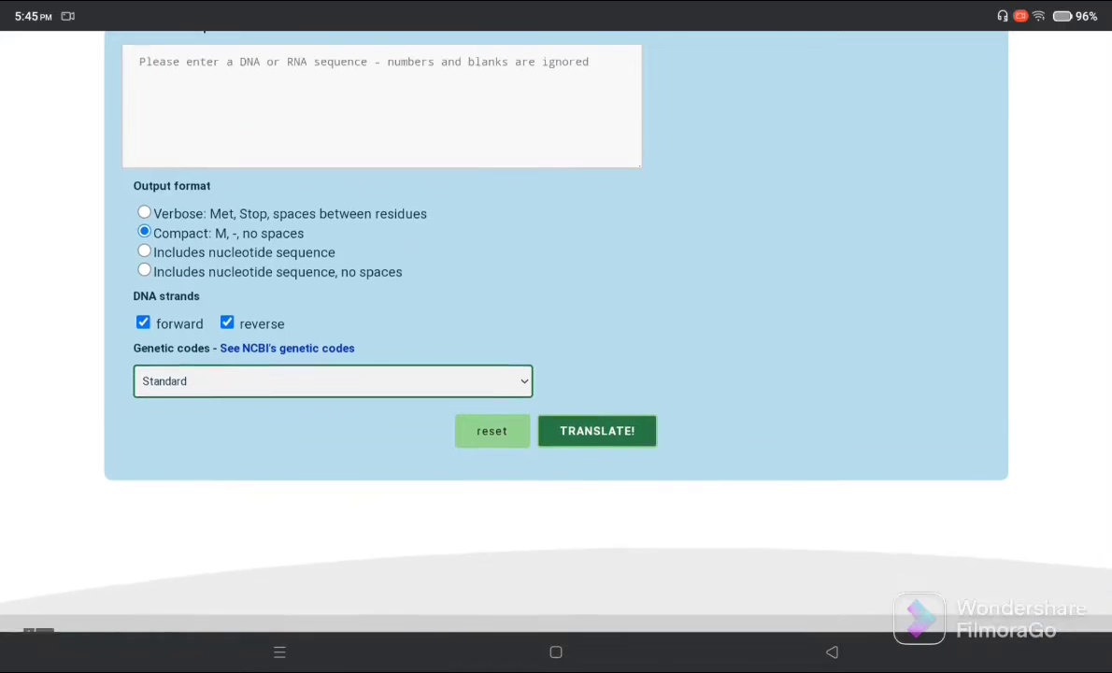
scroll(556, 374, up, 3)
scroll(556, 374, down, 1)
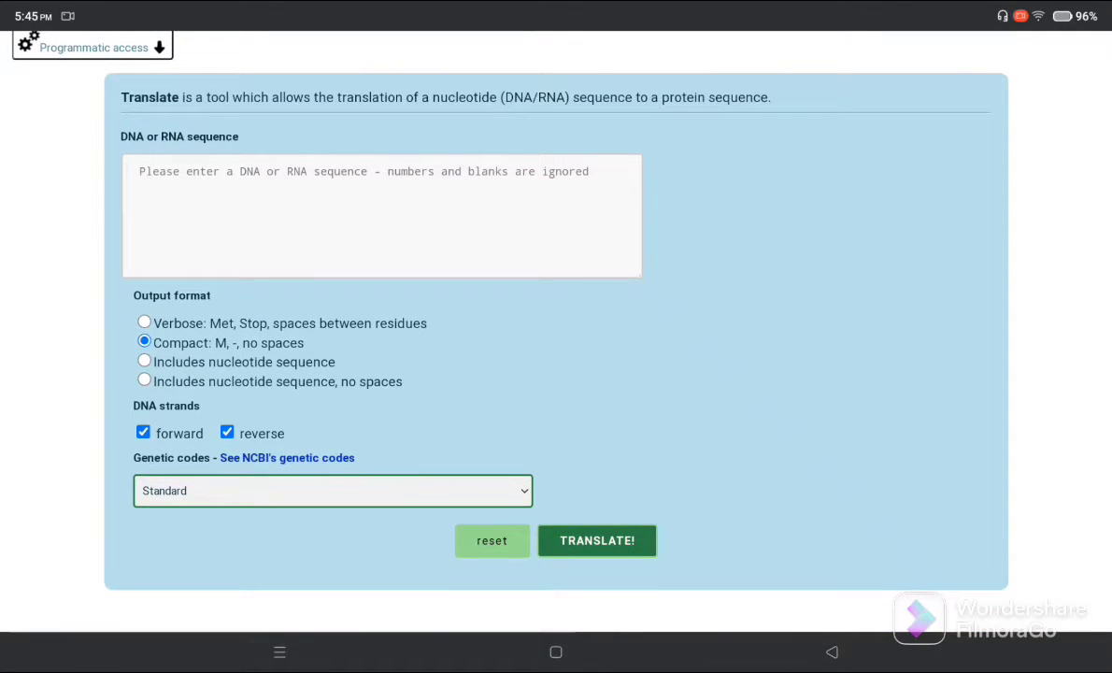
click(381, 215)
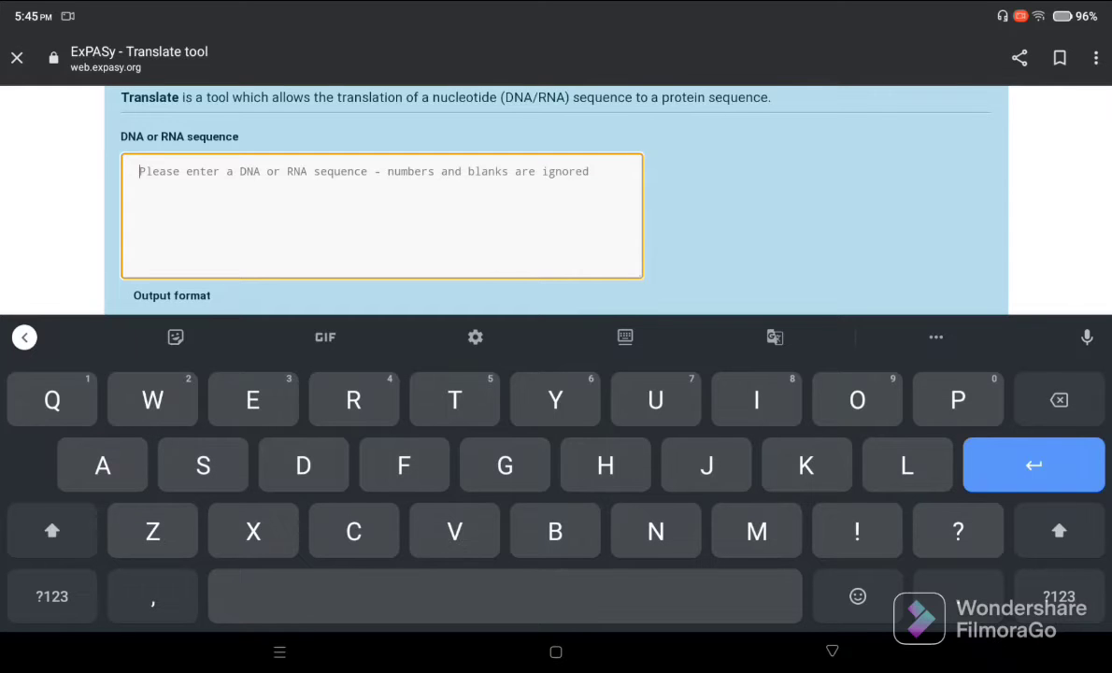
Open the haemoglobin A alpha chain note in Google Keep and select its full FASTA sequence.
click(279, 651)
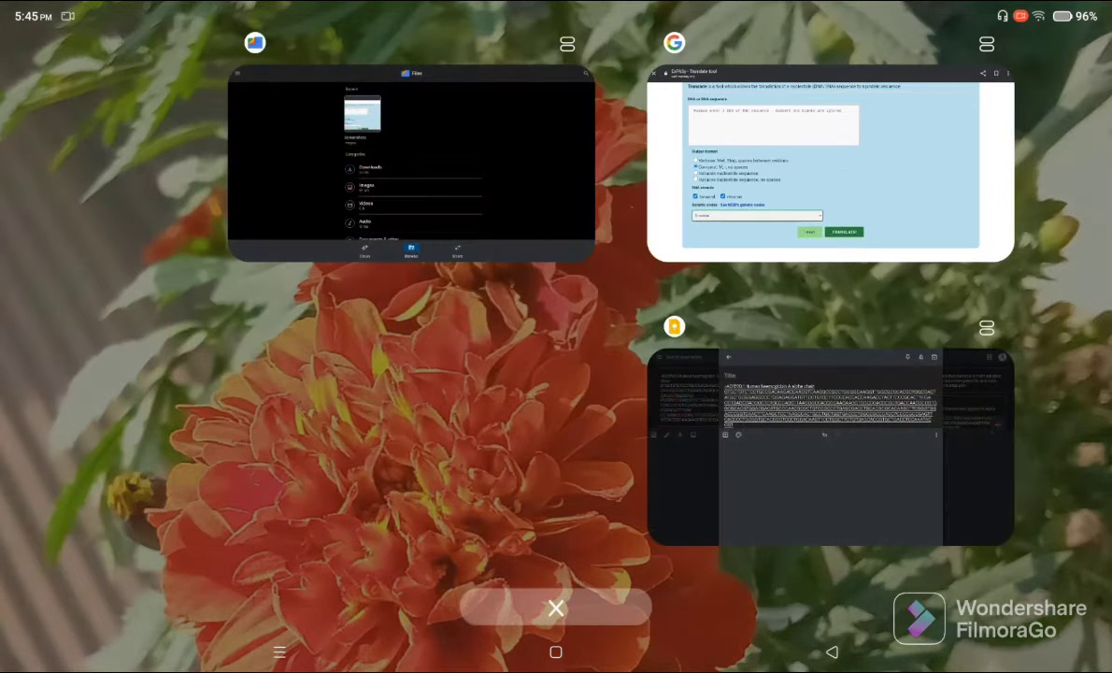
click(832, 444)
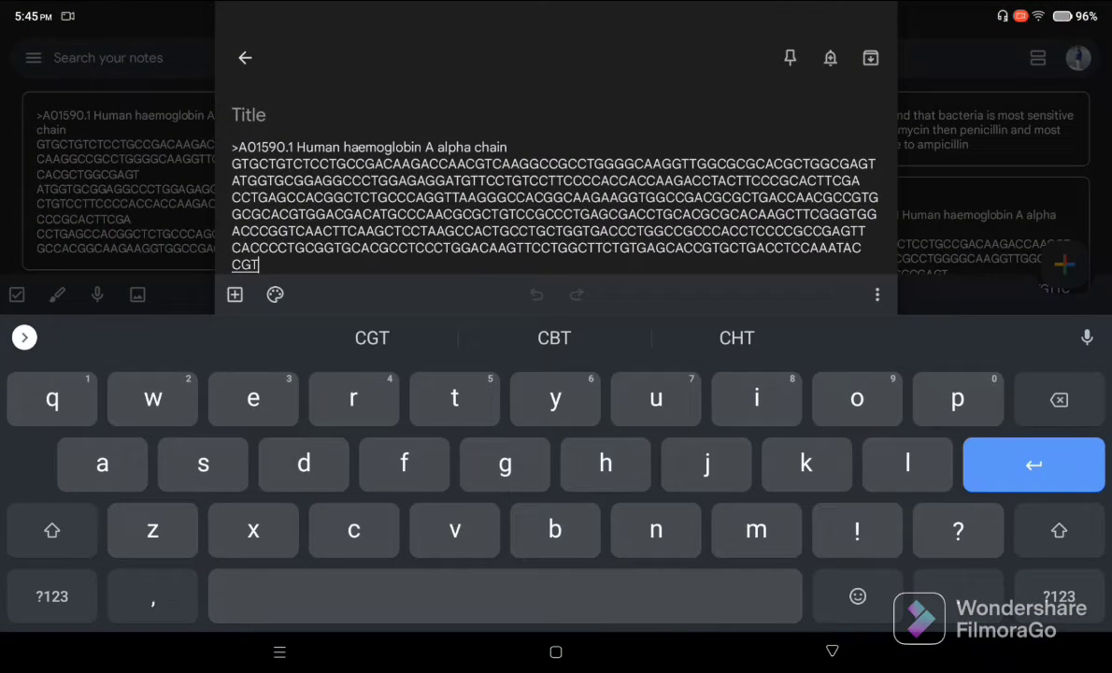
click(832, 652)
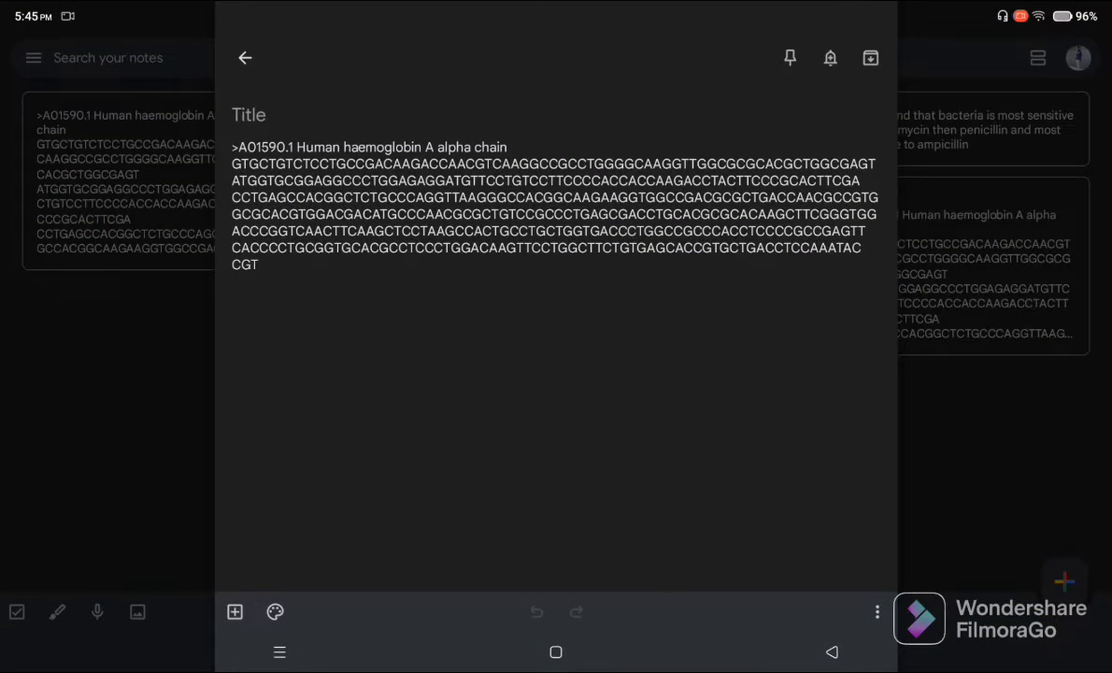
double_click(266, 147)
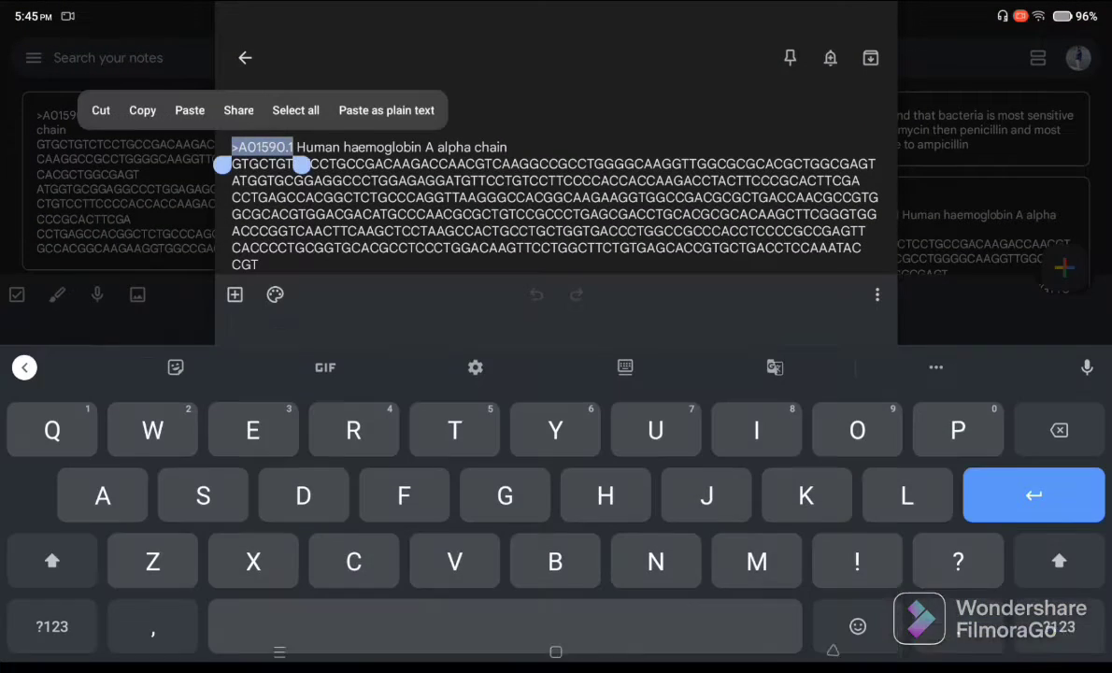
drag(295, 154, 267, 280)
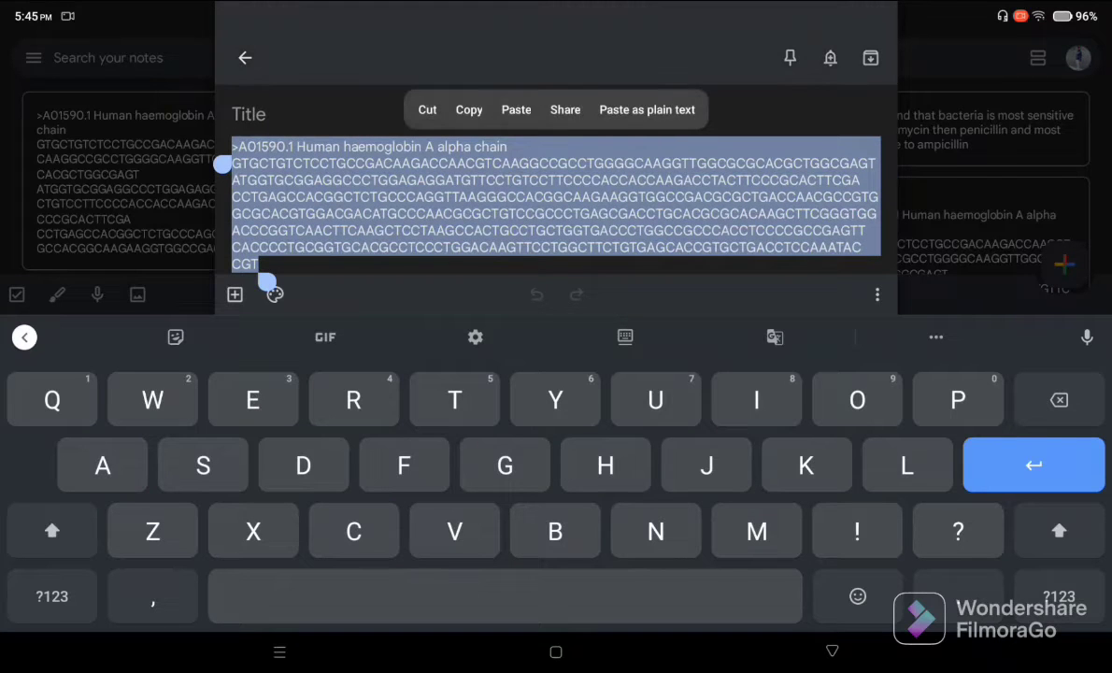
Switch back to ExPASy Translate in Chrome and place the cursor in the empty DNA sequence box.
click(467, 109)
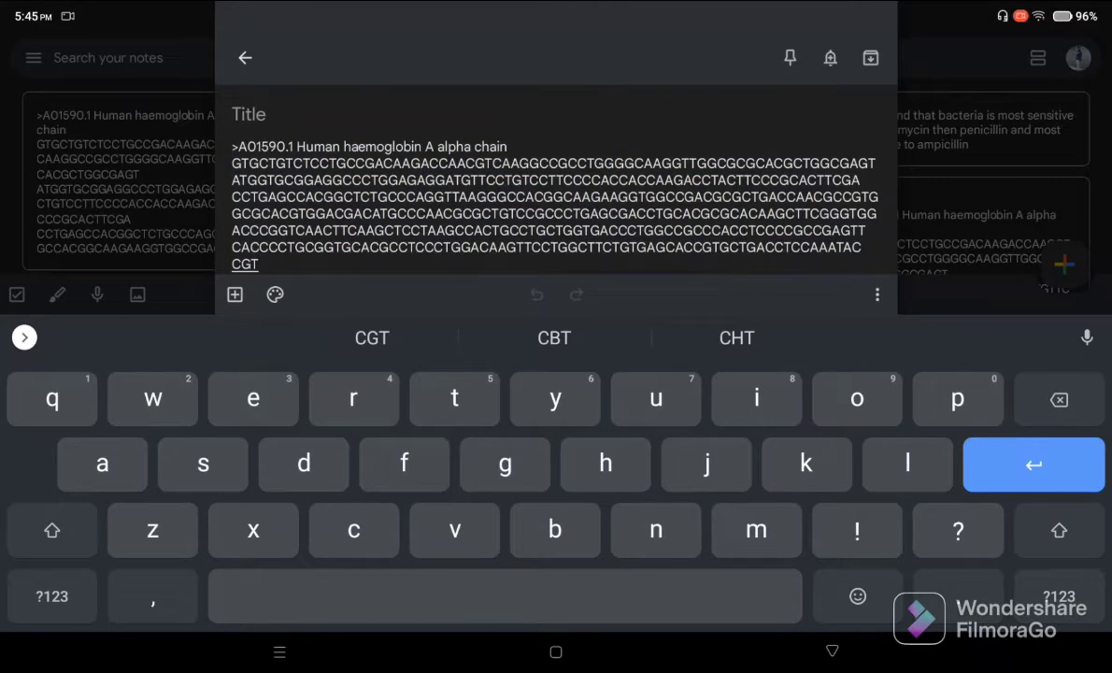
click(279, 651)
click(830, 447)
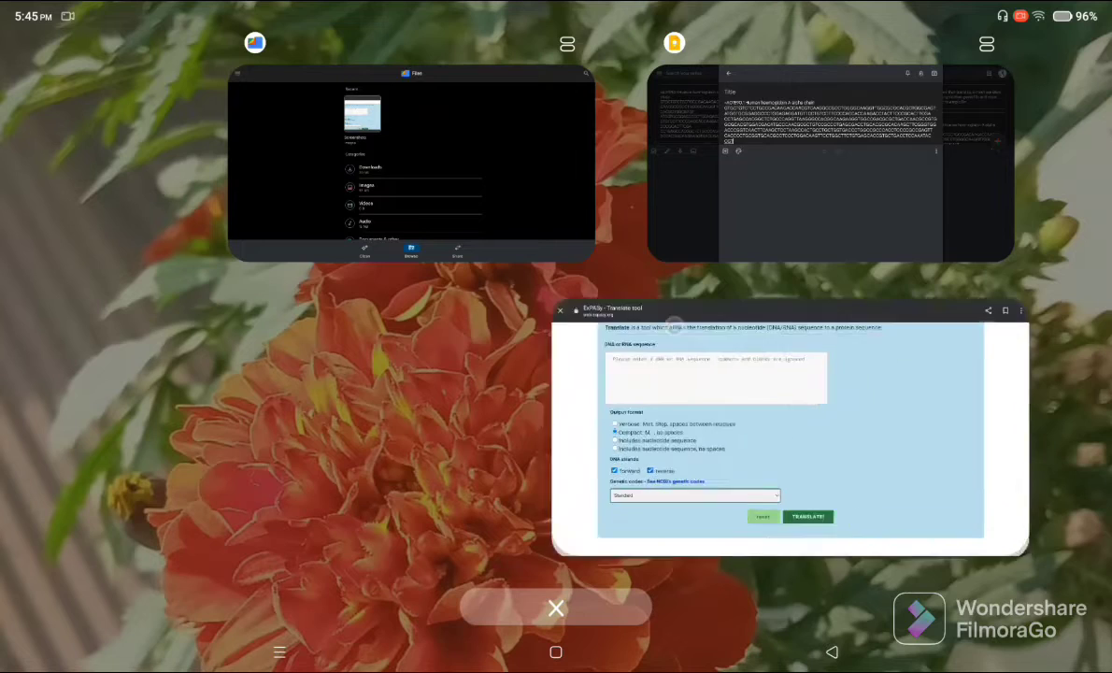
click(381, 214)
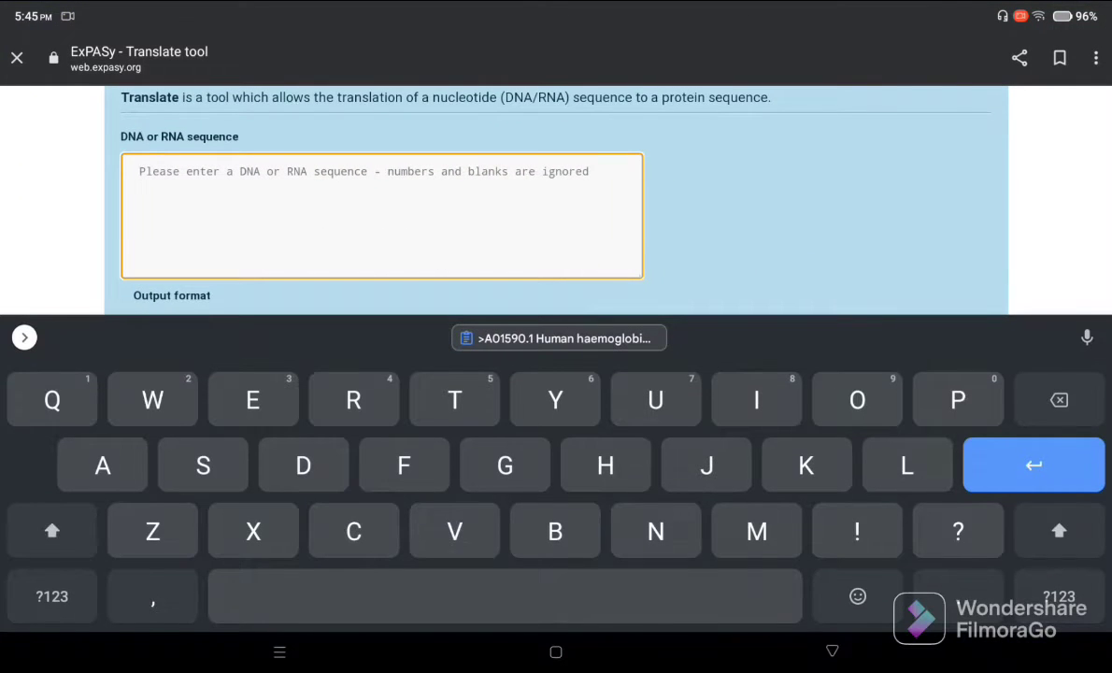
Paste the haemoglobin A alpha chain sequence and translate it with the Standard genetic code.
click(559, 338)
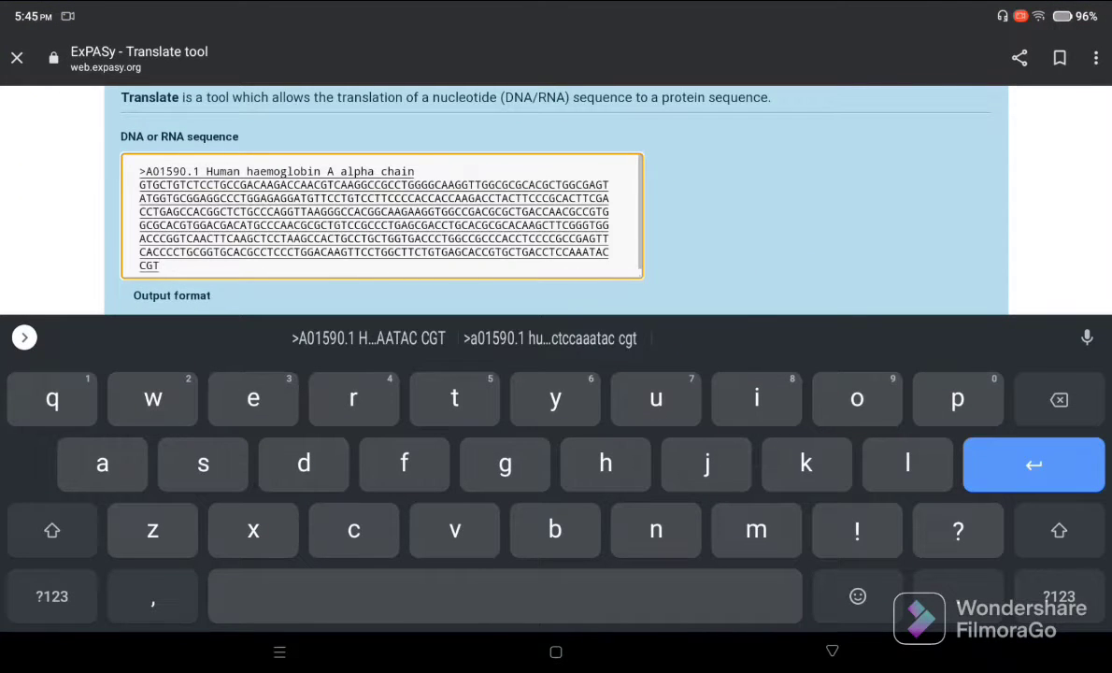
scroll(556, 206, down, 2)
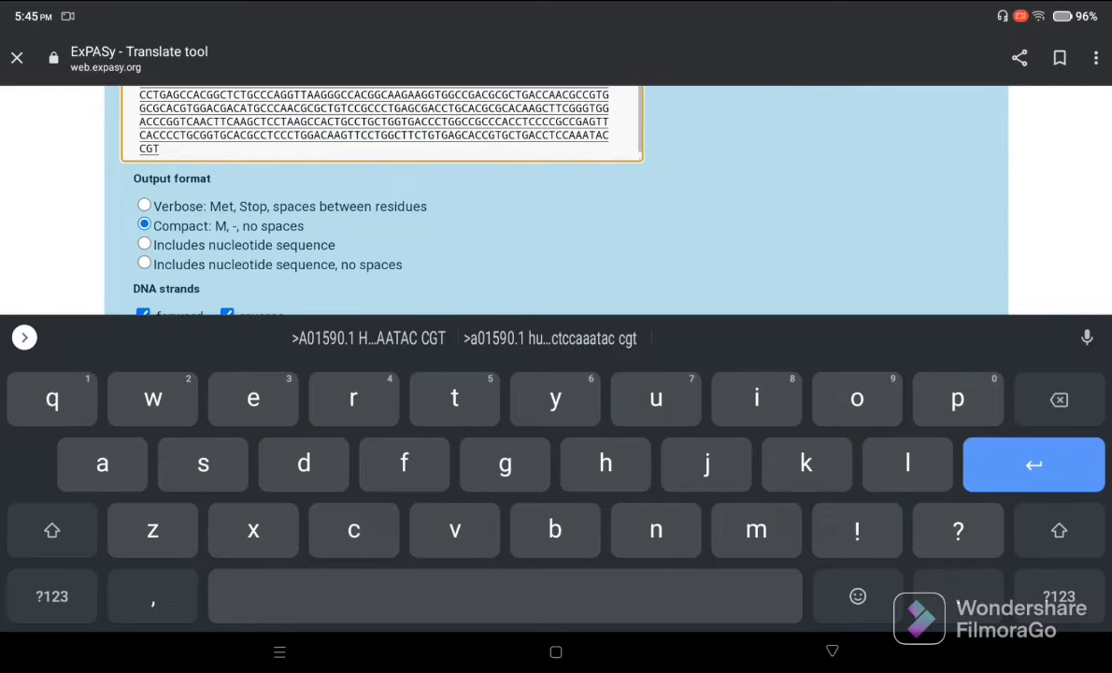
click(832, 651)
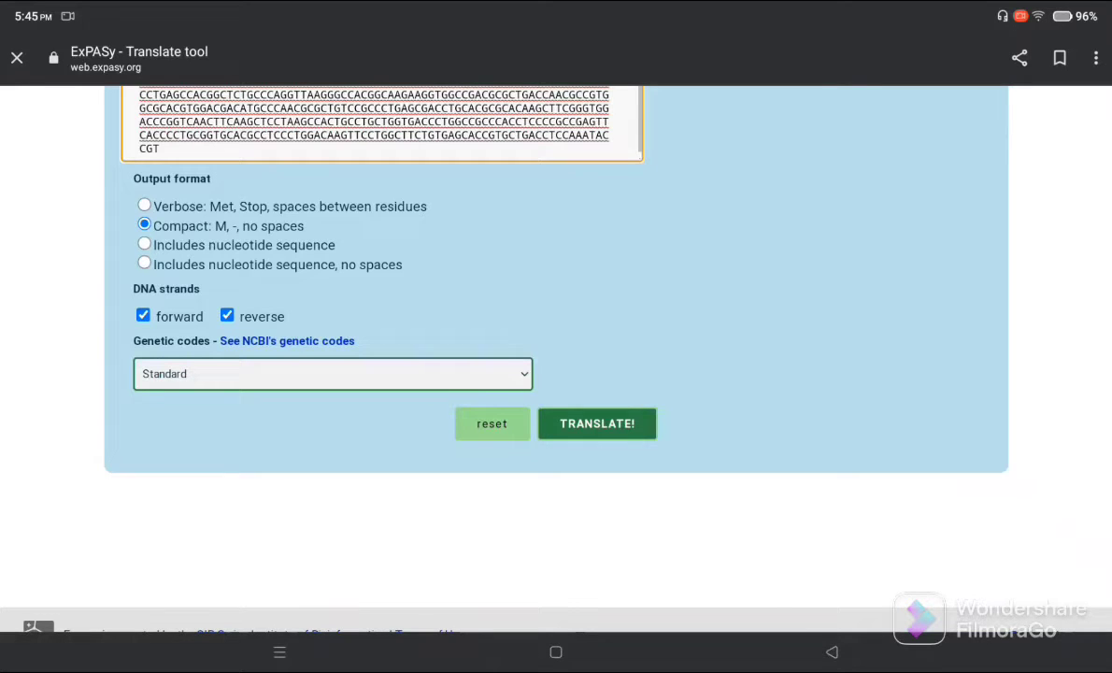
click(597, 424)
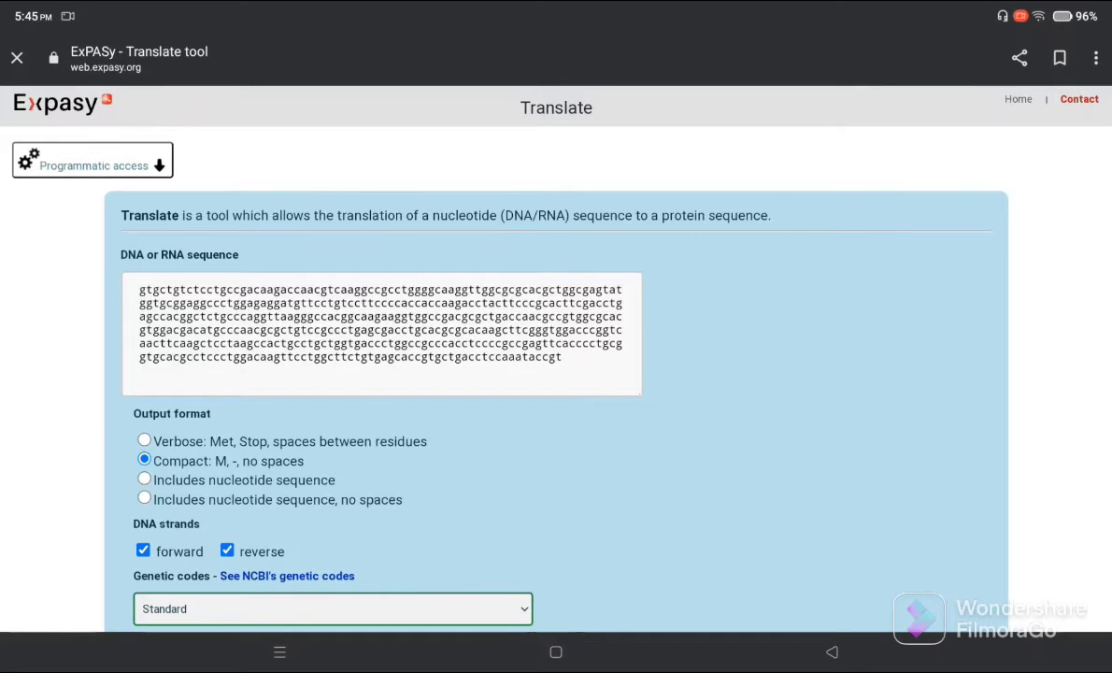
Scroll down to the Results of translation section showing all six reading frames.
scroll(556, 374, down, 5)
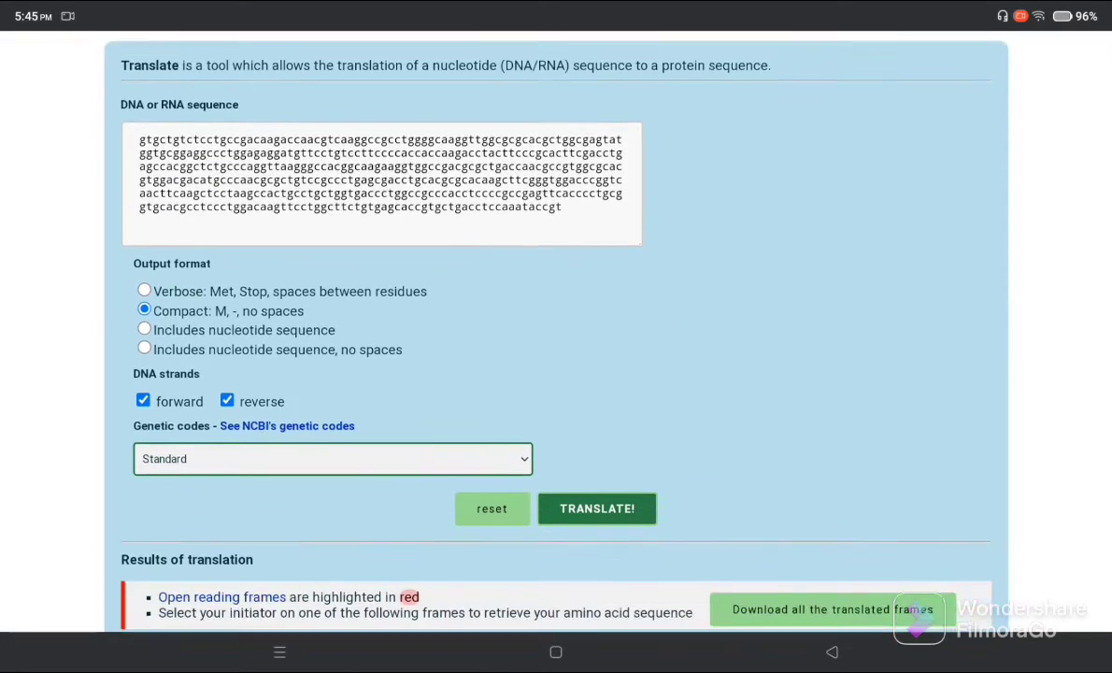
scroll(556, 374, down, 3)
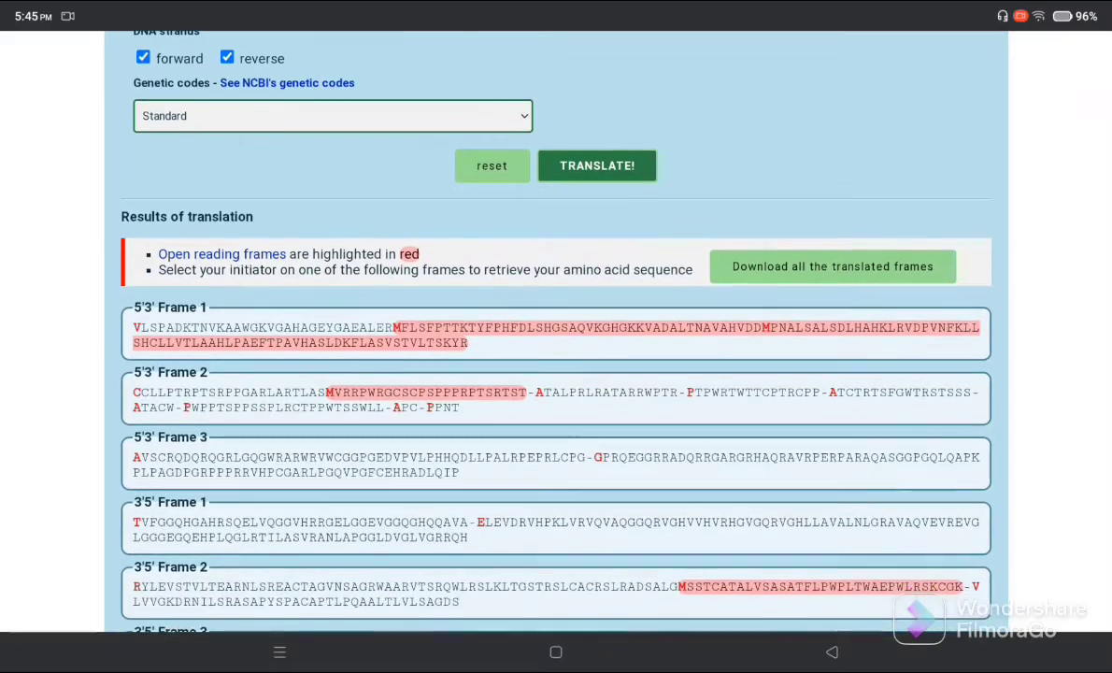
scroll(556, 374, down, 3)
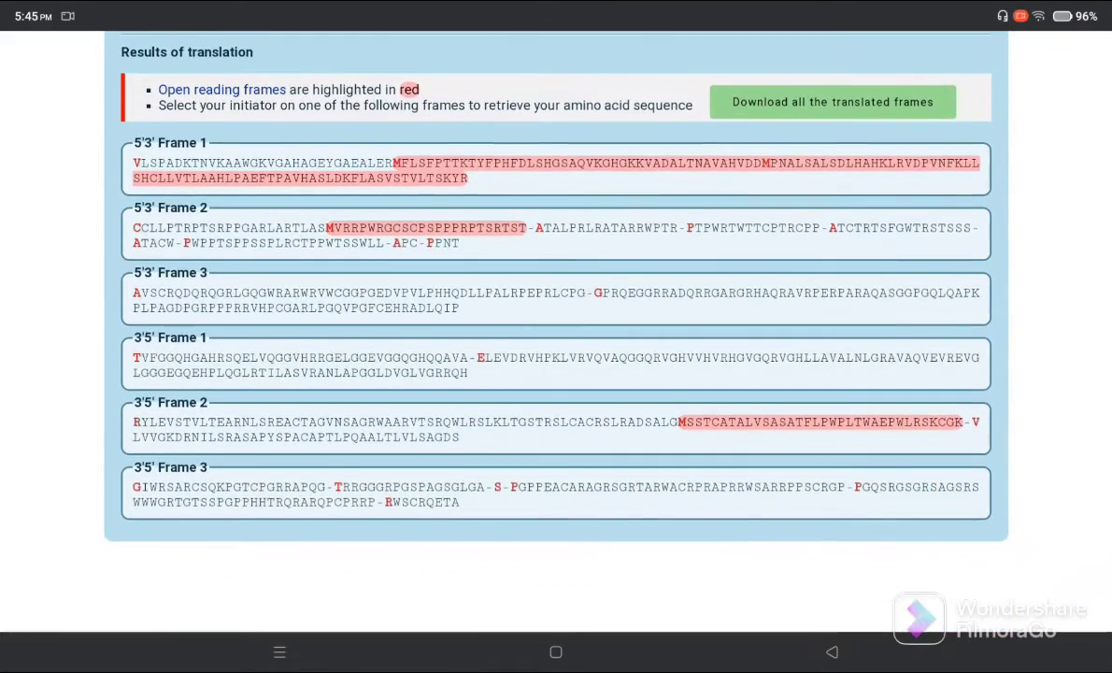
scroll(556, 327, up, 1)
scroll(556, 374, down, 1)
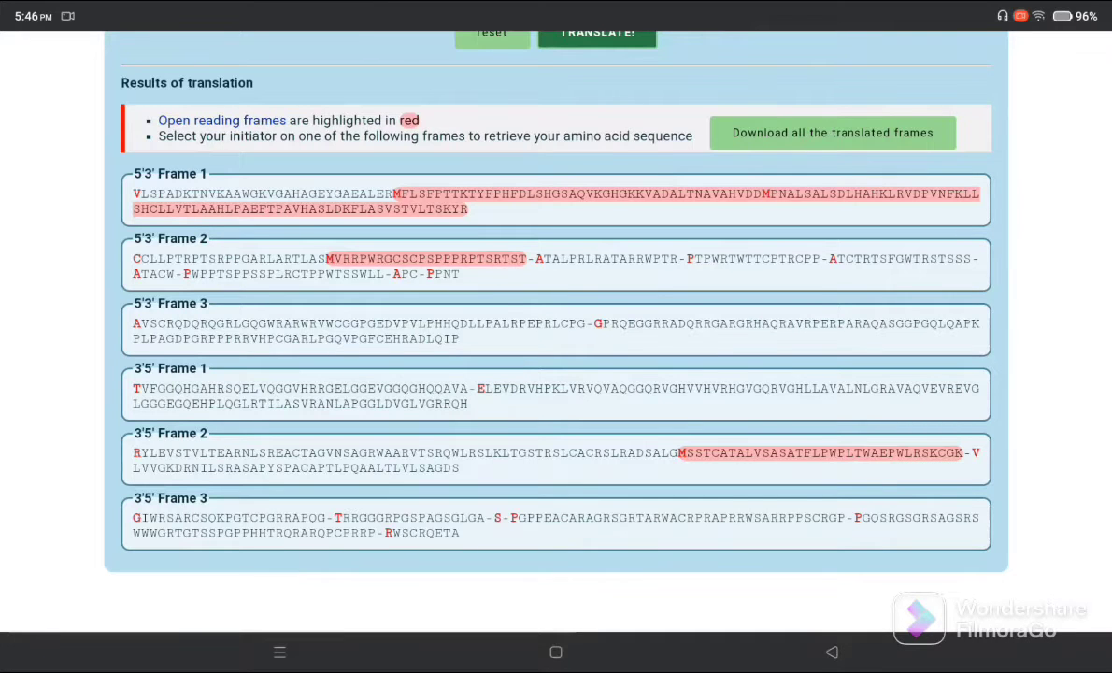
Scroll through the six-frame results to inspect the red ORFs in 5'3' Frames 1–2 and 3'5' Frame 2.
scroll(556, 327, up, 1)
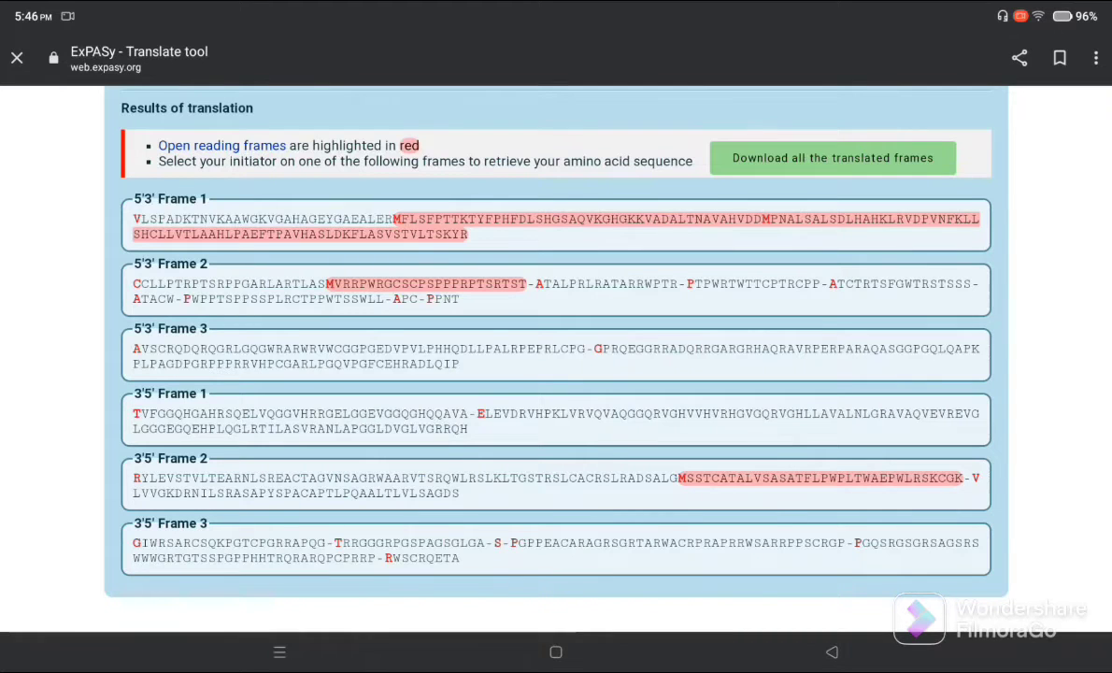
scroll(556, 337, down, 1)
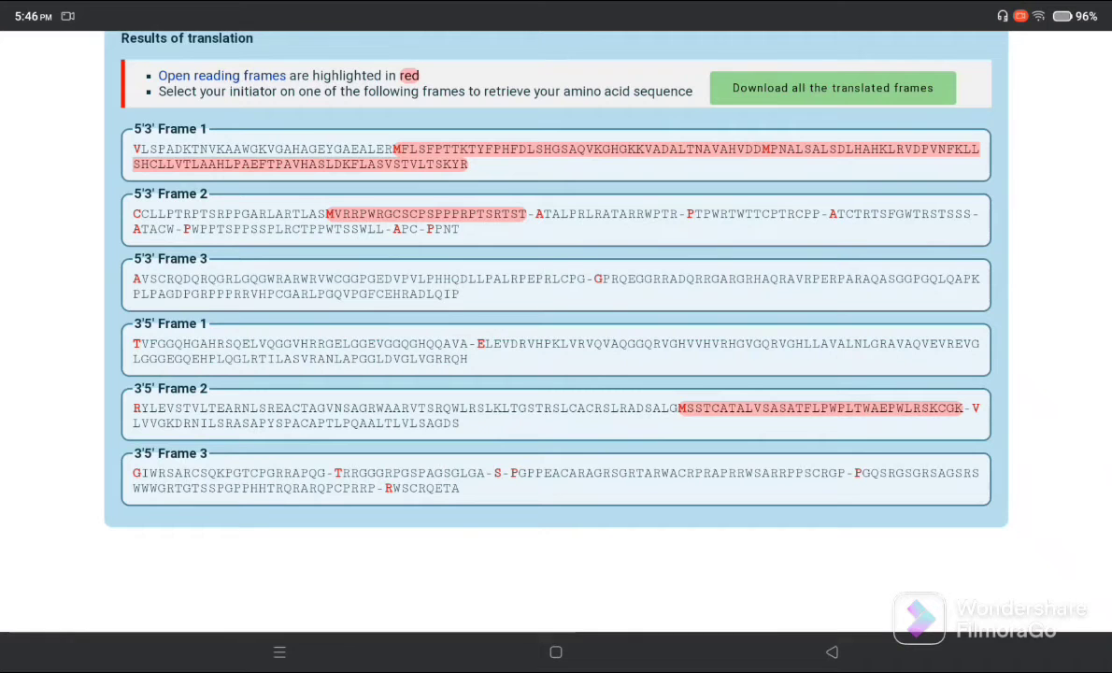
scroll(557, 281, down, 1)
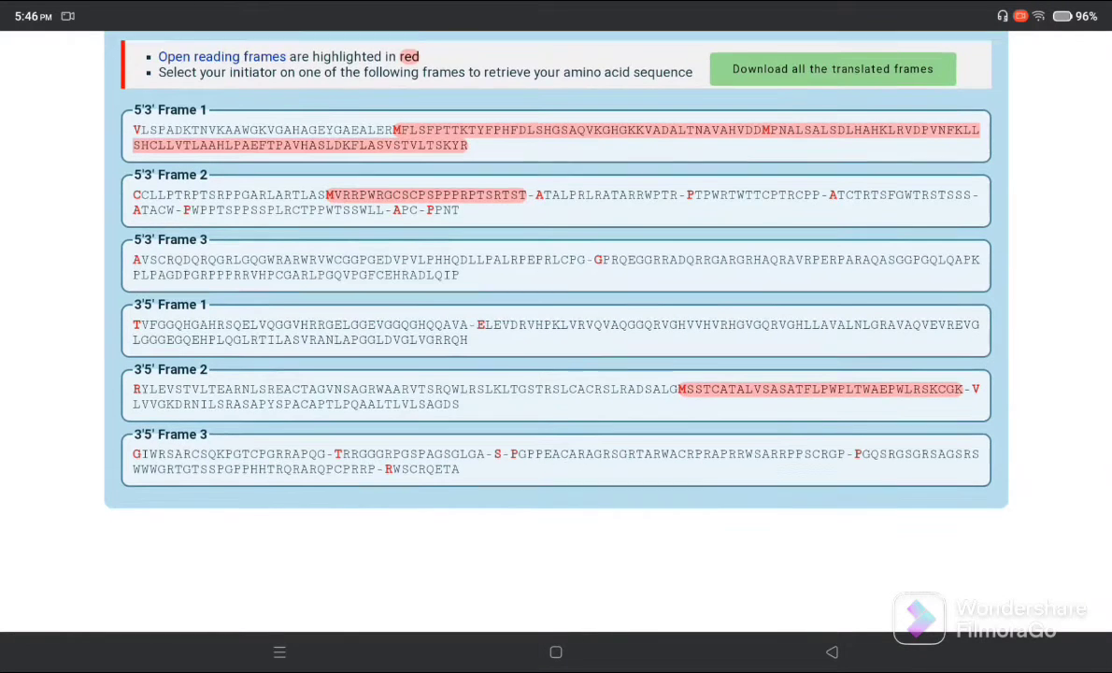
scroll(556, 309, up, 1)
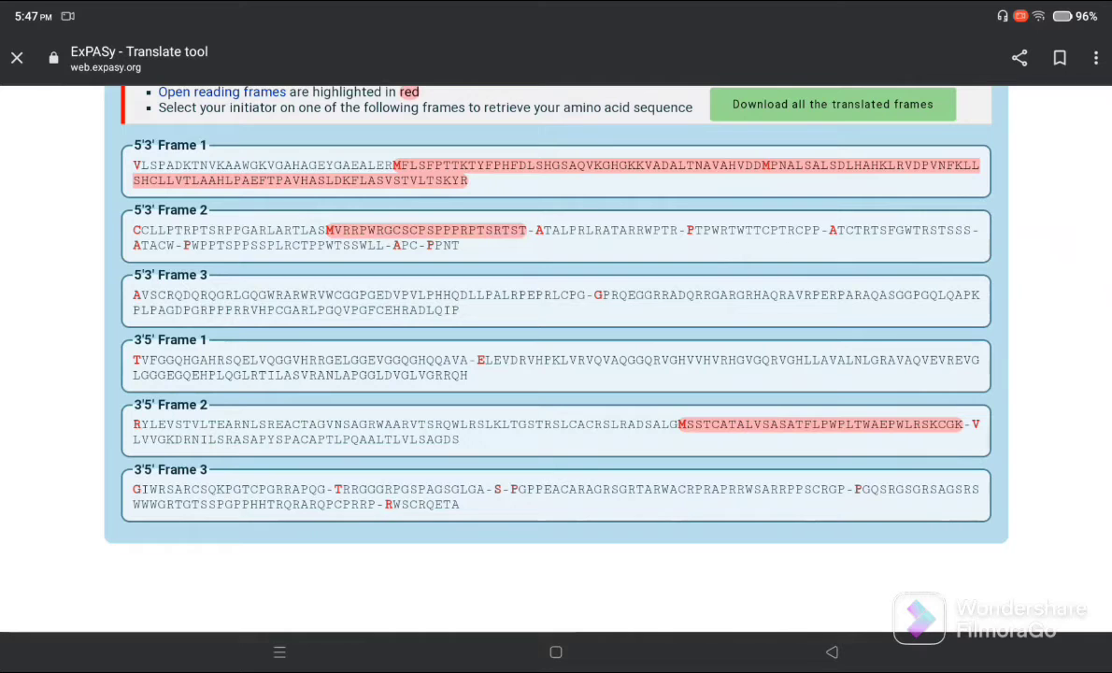
scroll(556, 309, up, 1)
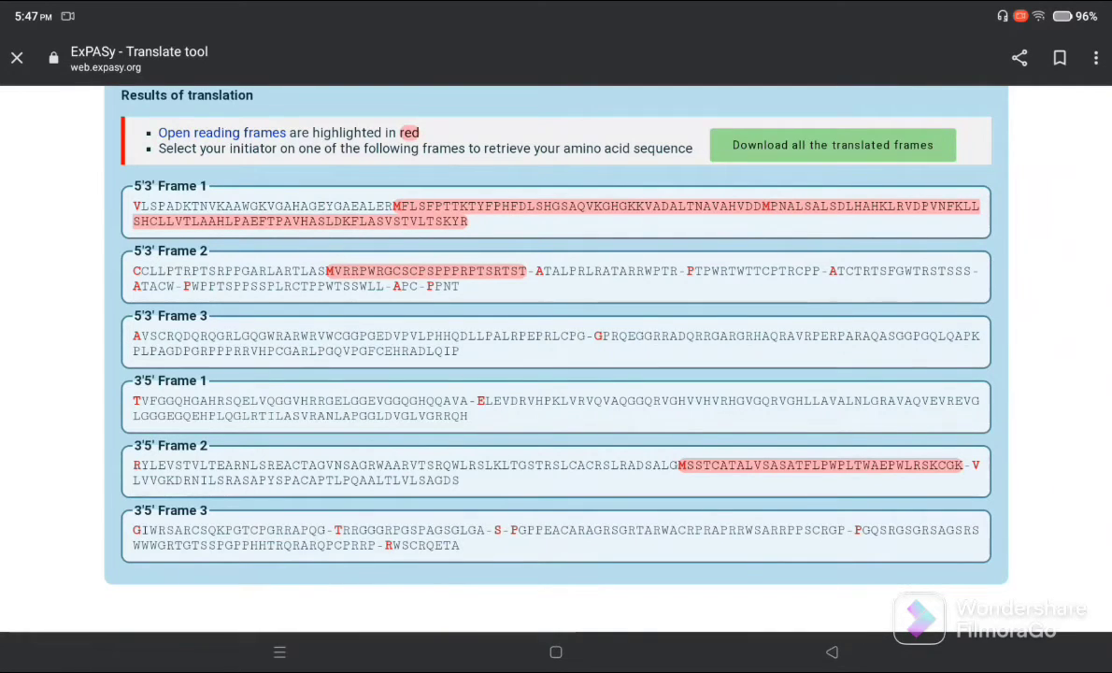
scroll(556, 336, down, 1)
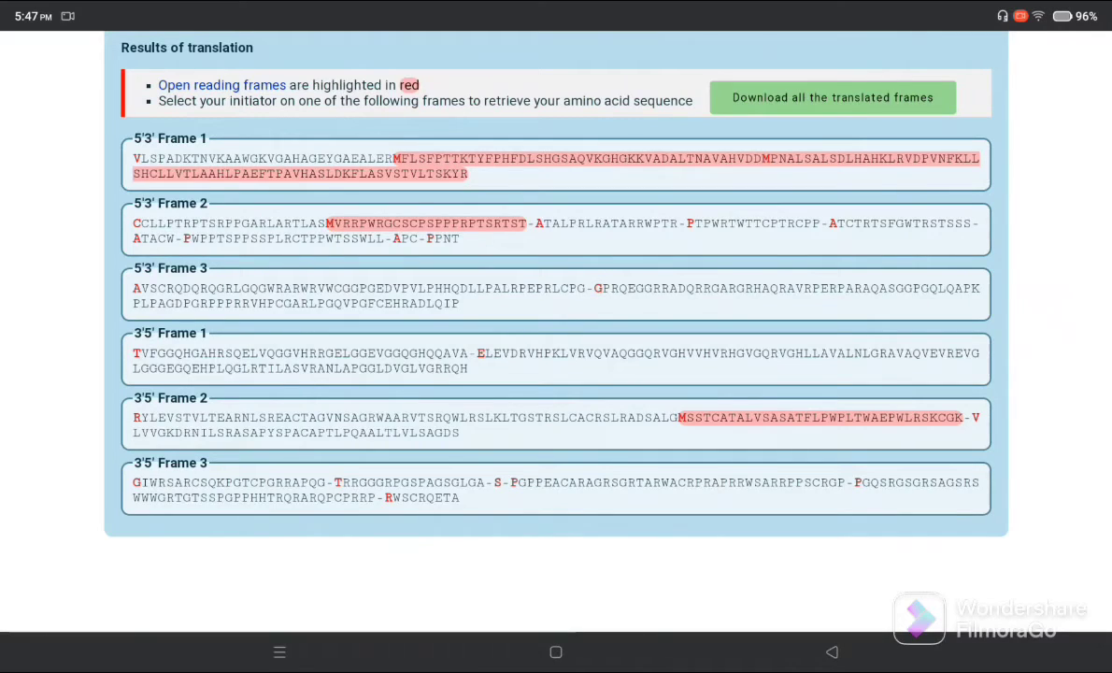
scroll(556, 336, down, 3)
scroll(556, 337, up, 2)
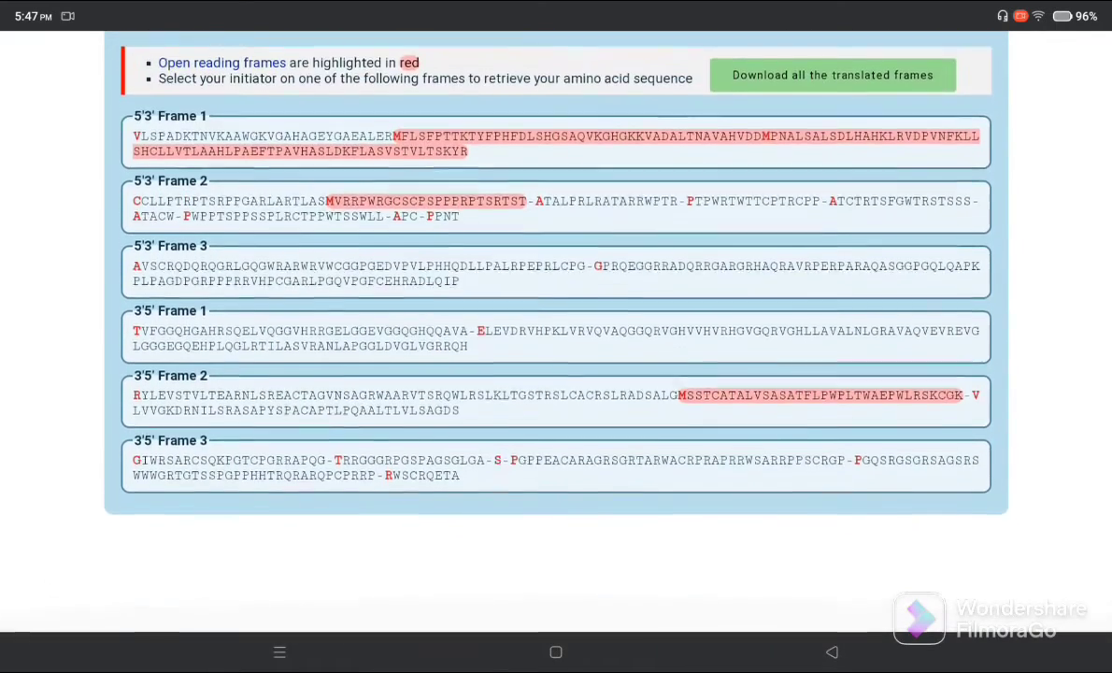
scroll(556, 336, up, 2)
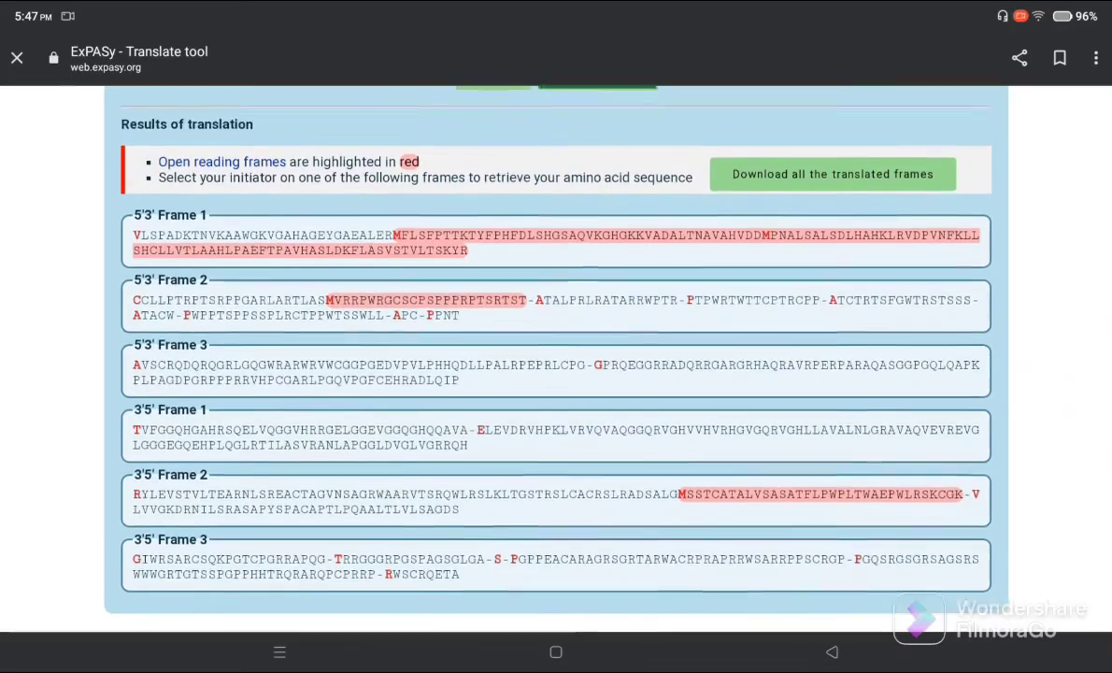
scroll(556, 336, up, 2)
scroll(556, 337, down, 3)
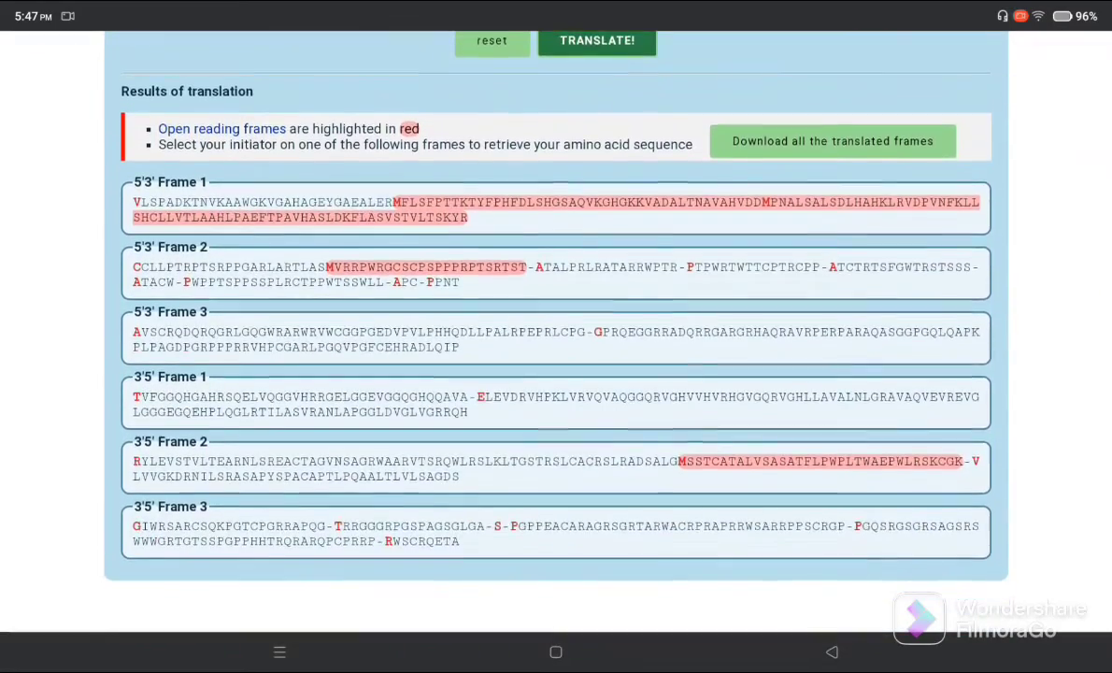
scroll(556, 336, down, 2)
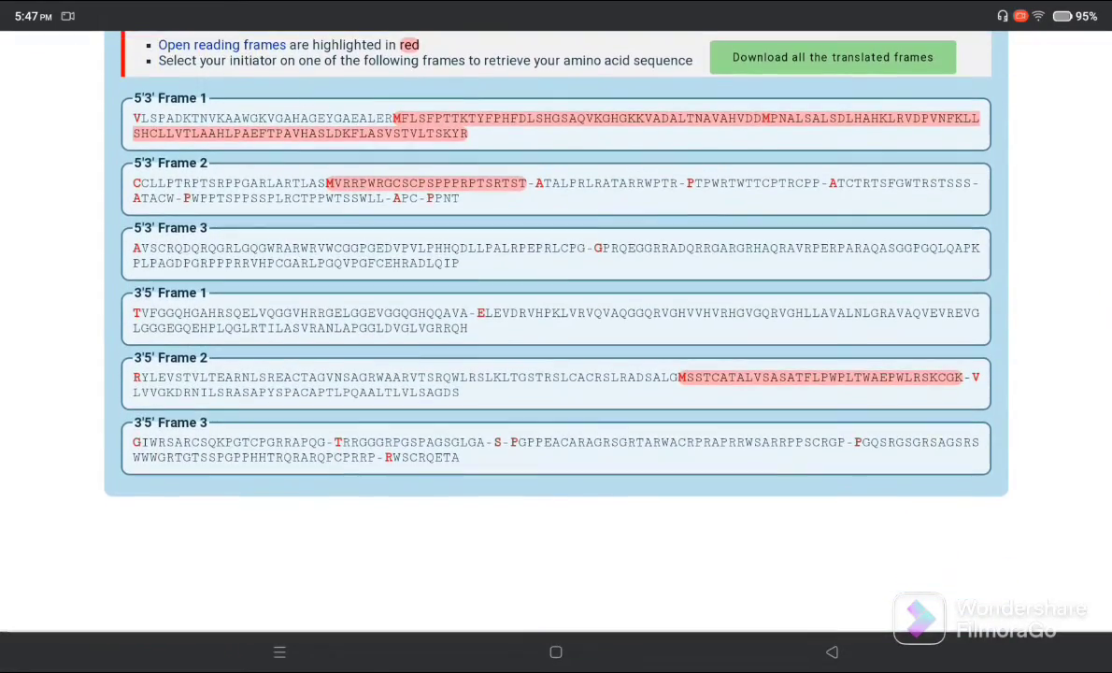
scroll(556, 336, up, 1)
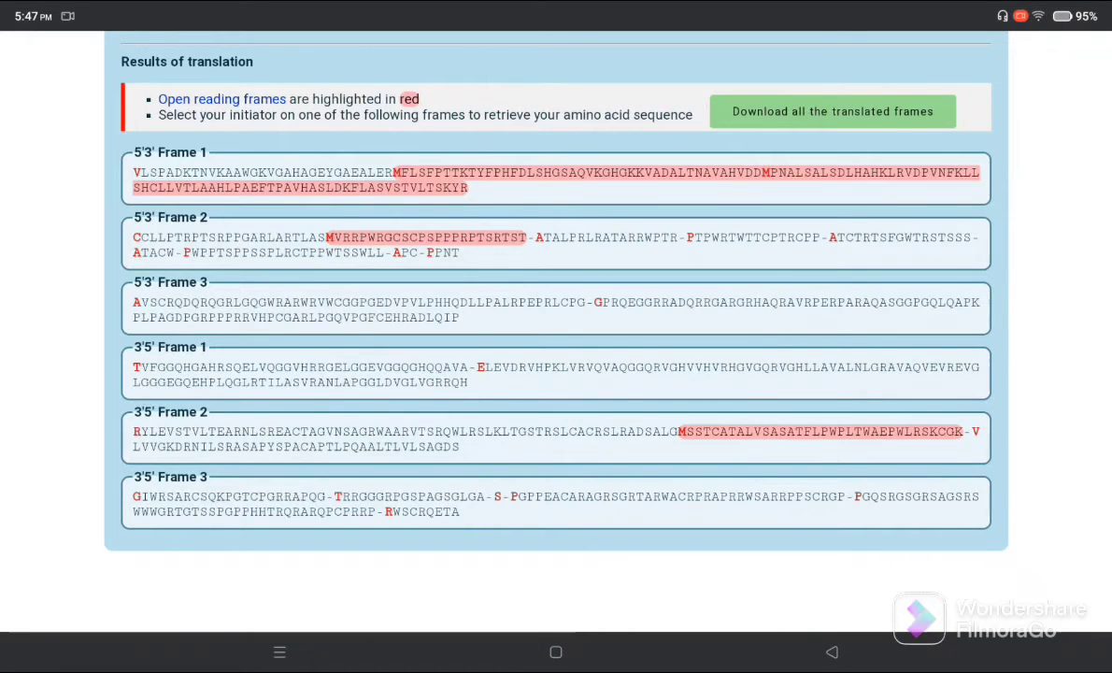
scroll(556, 337, down, 2)
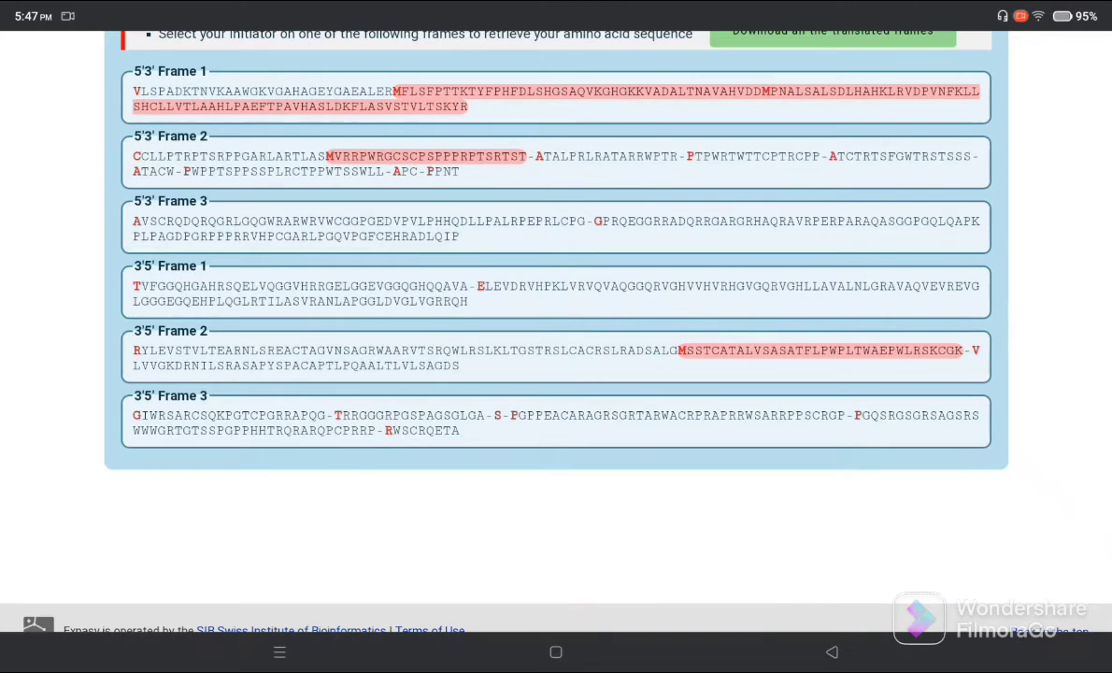
scroll(556, 337, up, 1)
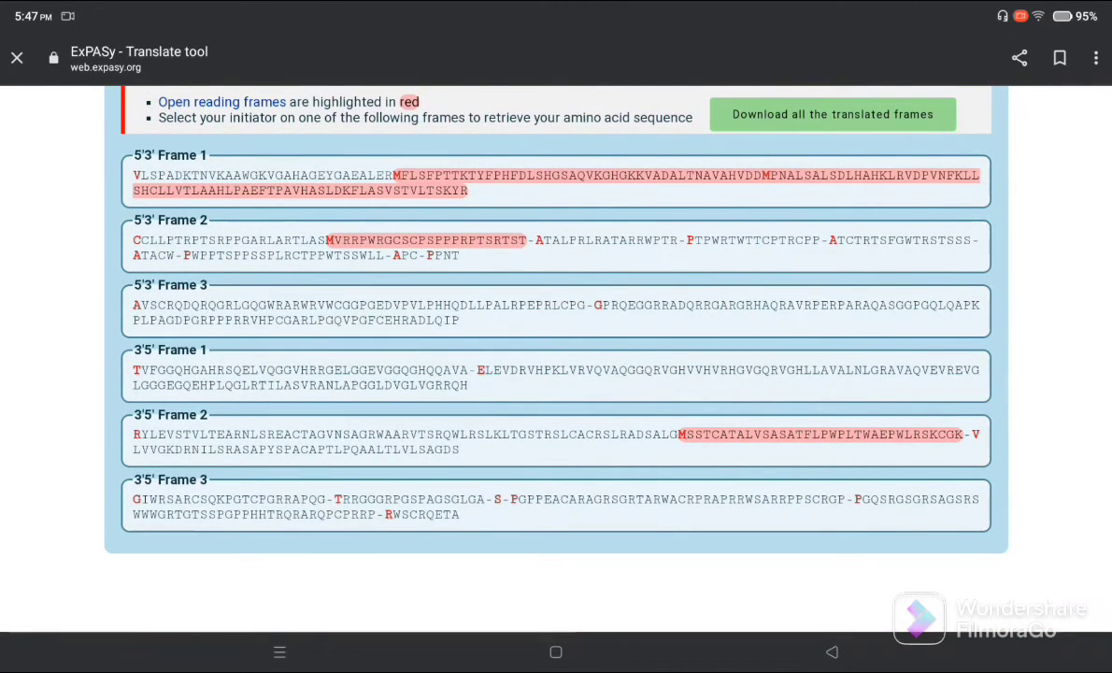
scroll(556, 336, up, 1)
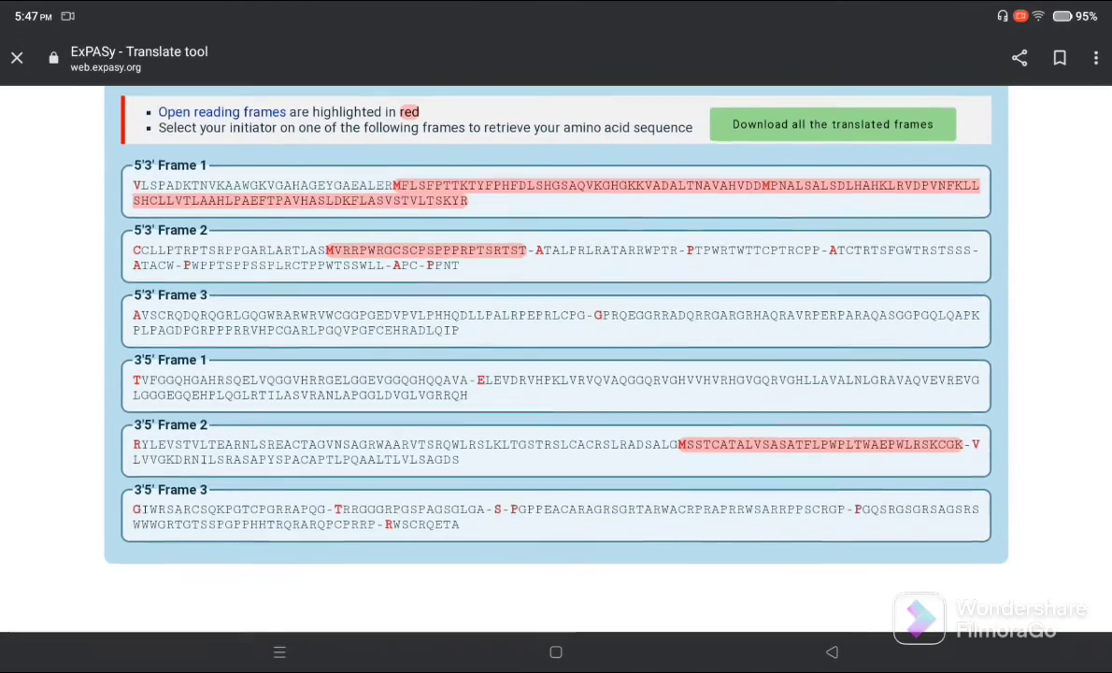
scroll(556, 337, up, 1)
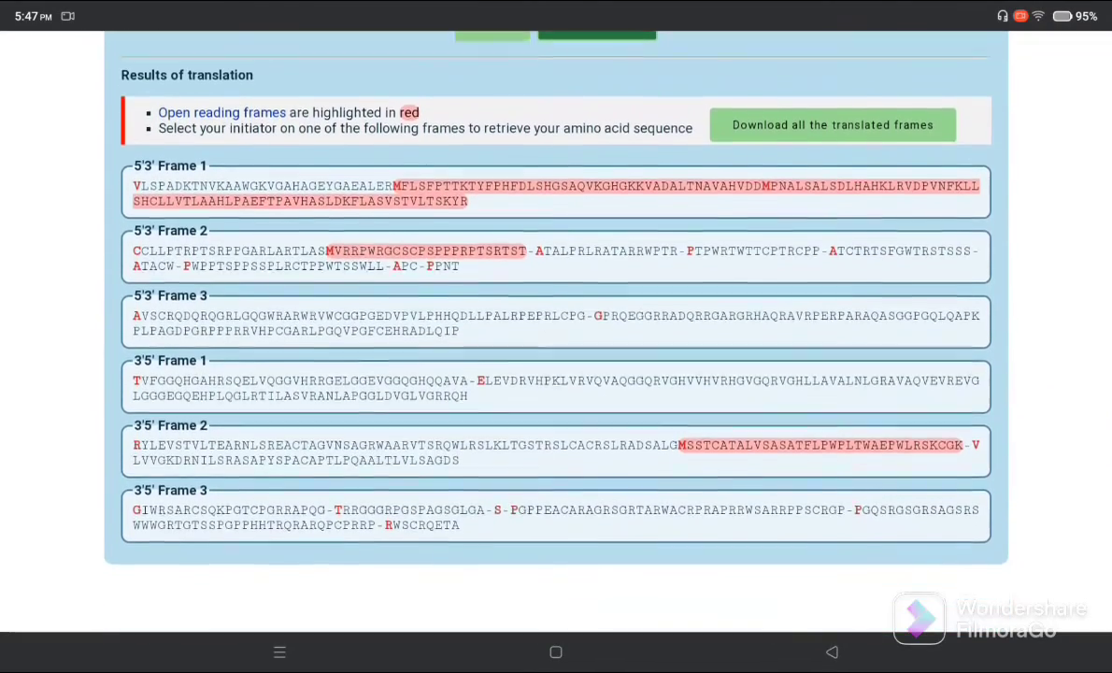
scroll(556, 337, up, 1)
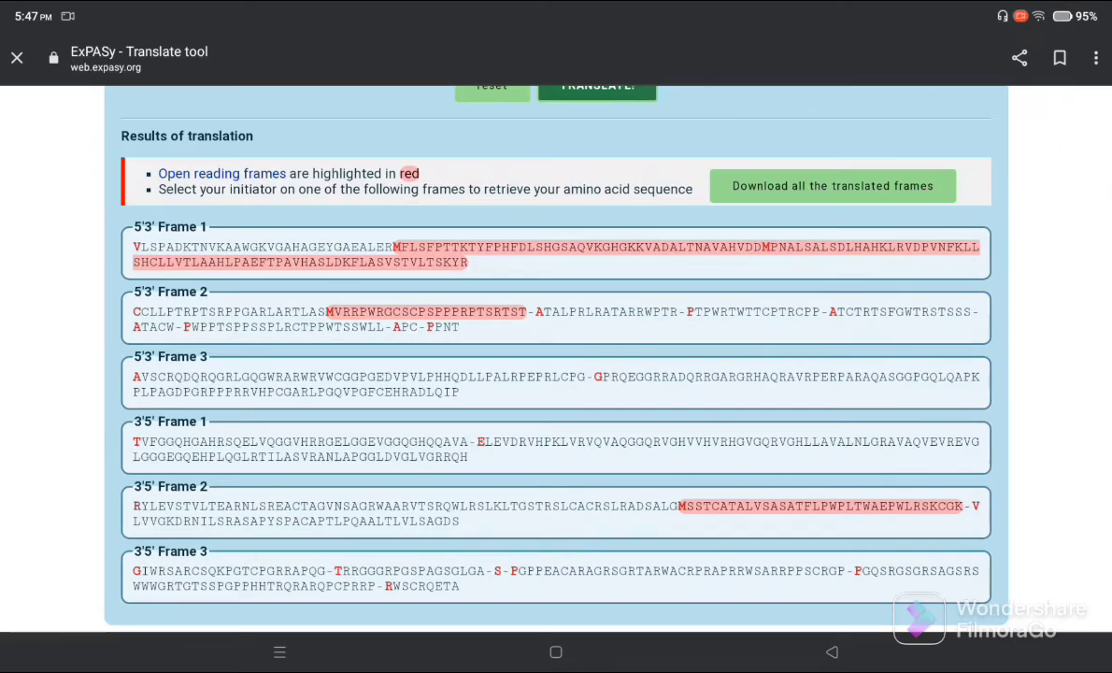
scroll(556, 336, down, 1)
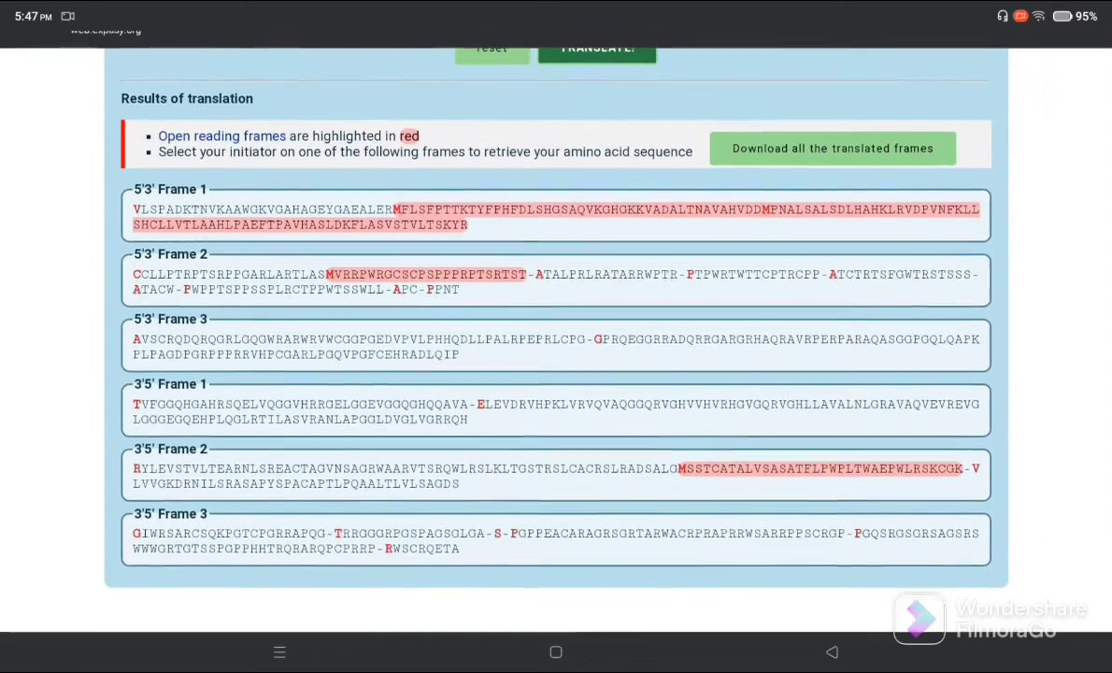
scroll(556, 337, up, 3)
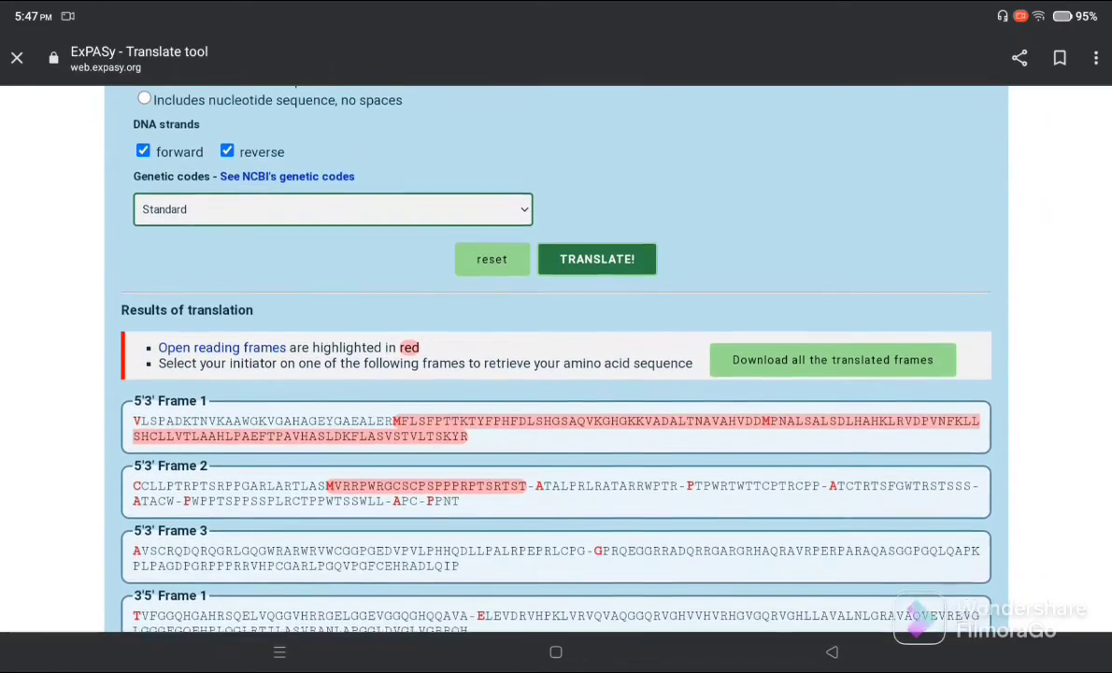
scroll(556, 336, up, 5)
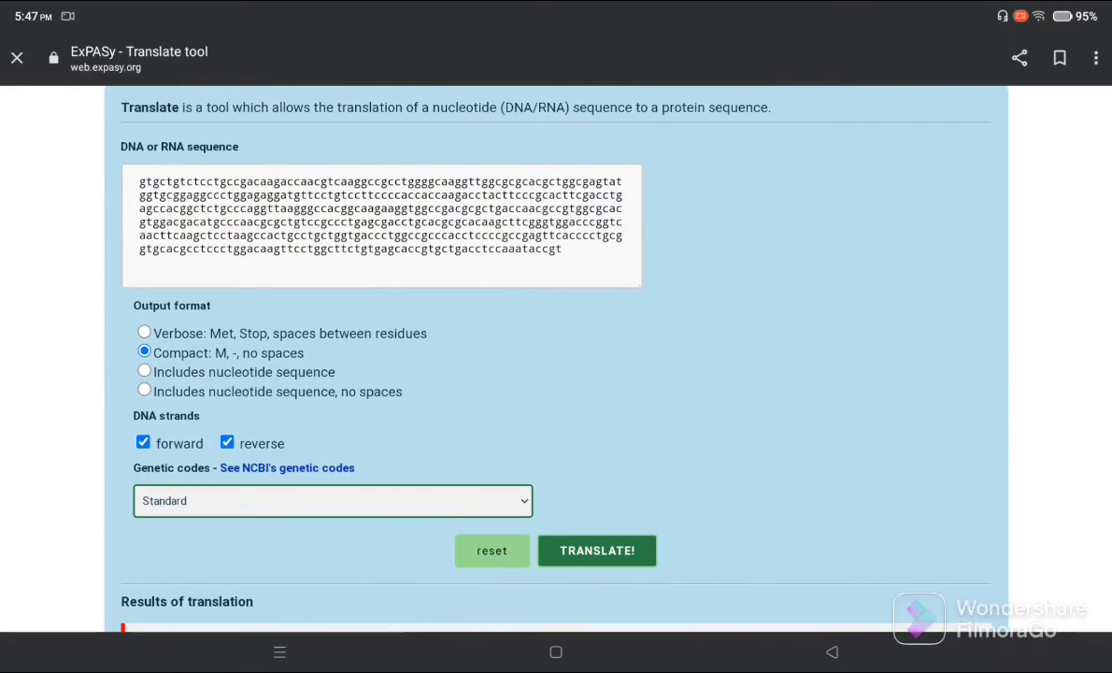
scroll(556, 355, up, 2)
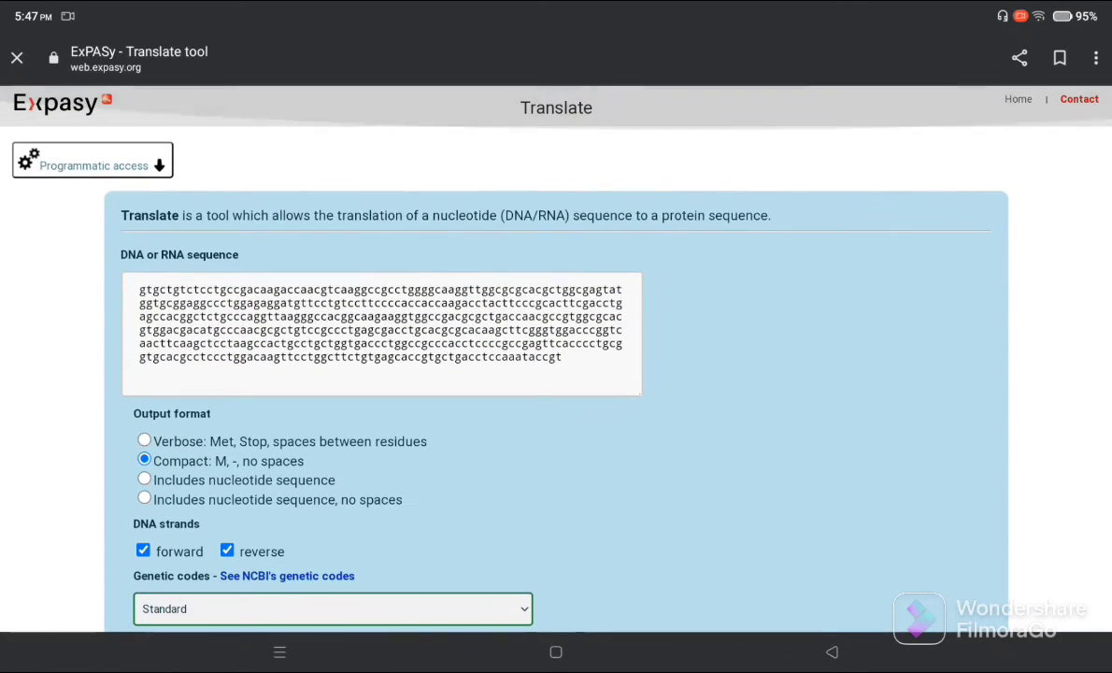
scroll(556, 373, down, 2)
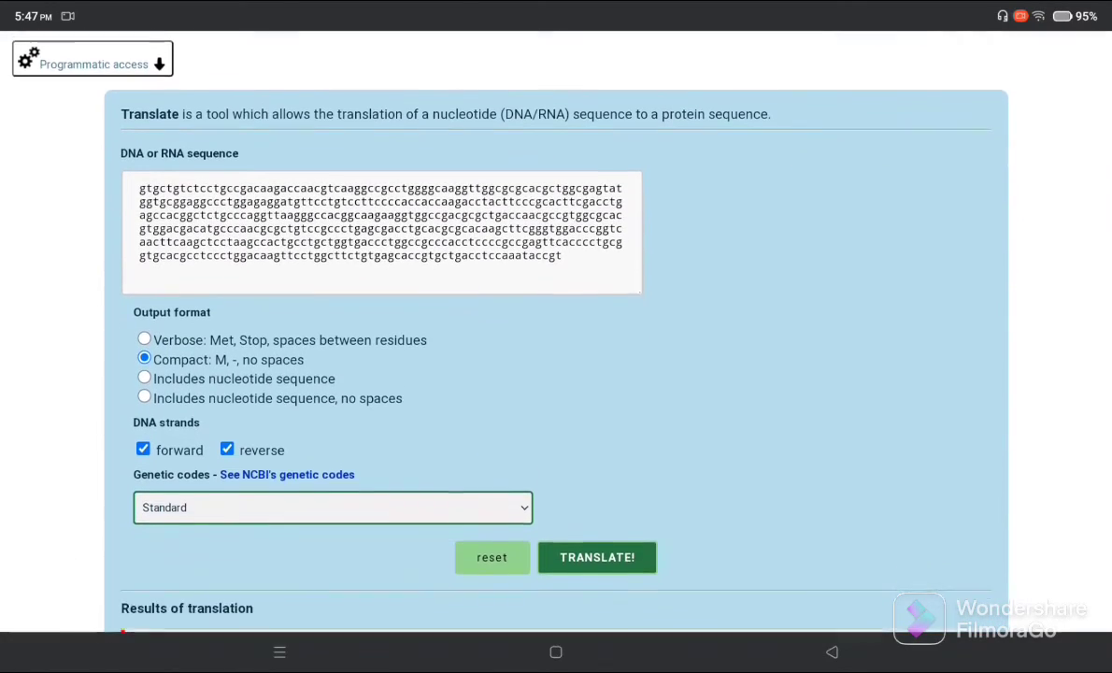
scroll(556, 374, down, 2)
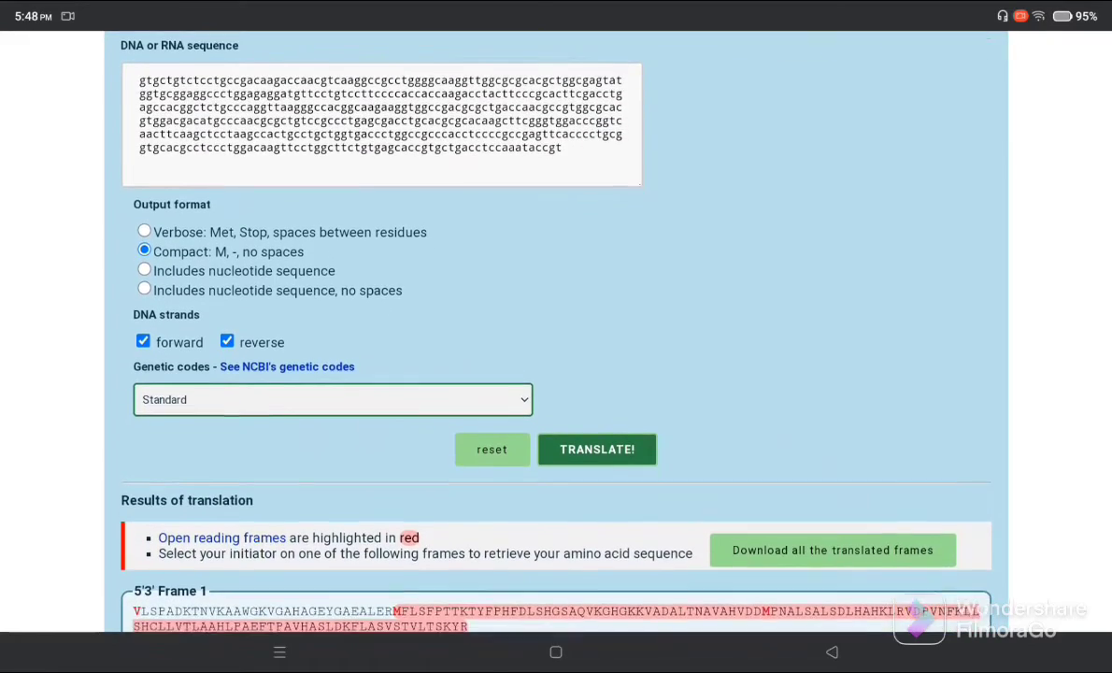
scroll(556, 374, down, 2)
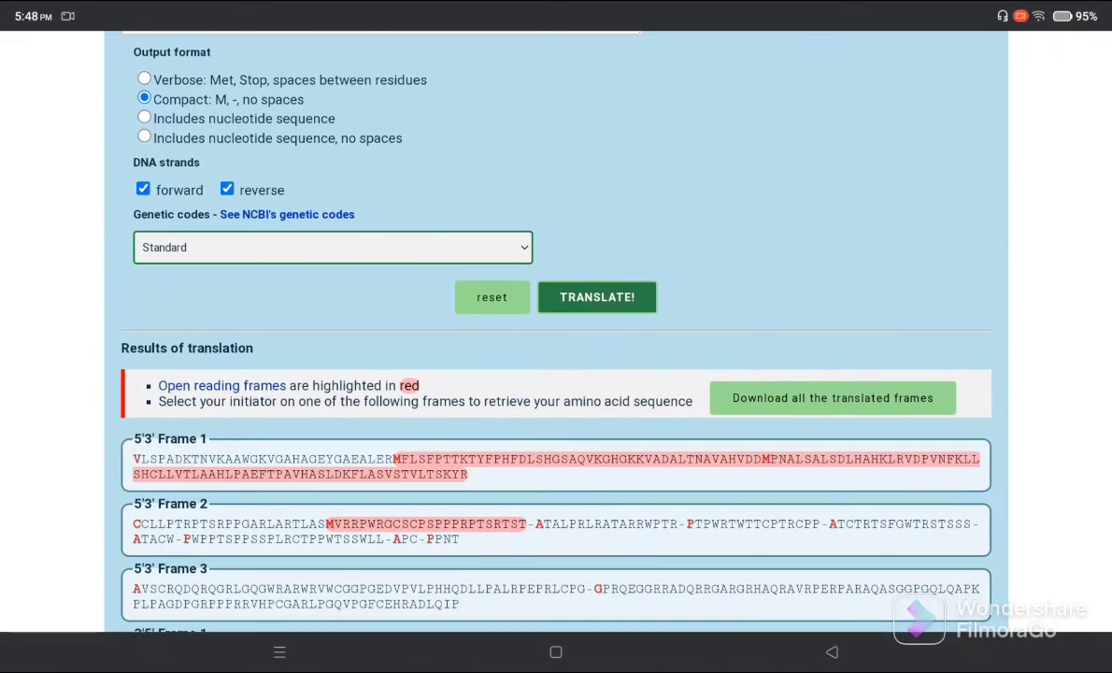
scroll(556, 374, down, 2)
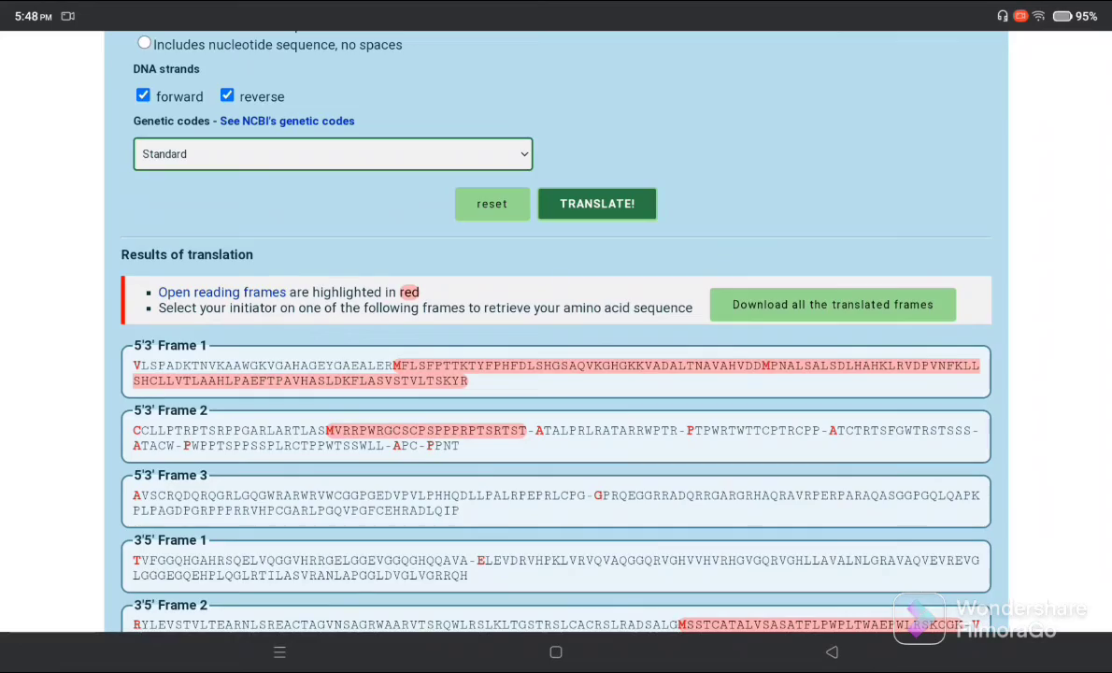
scroll(556, 374, down, 2)
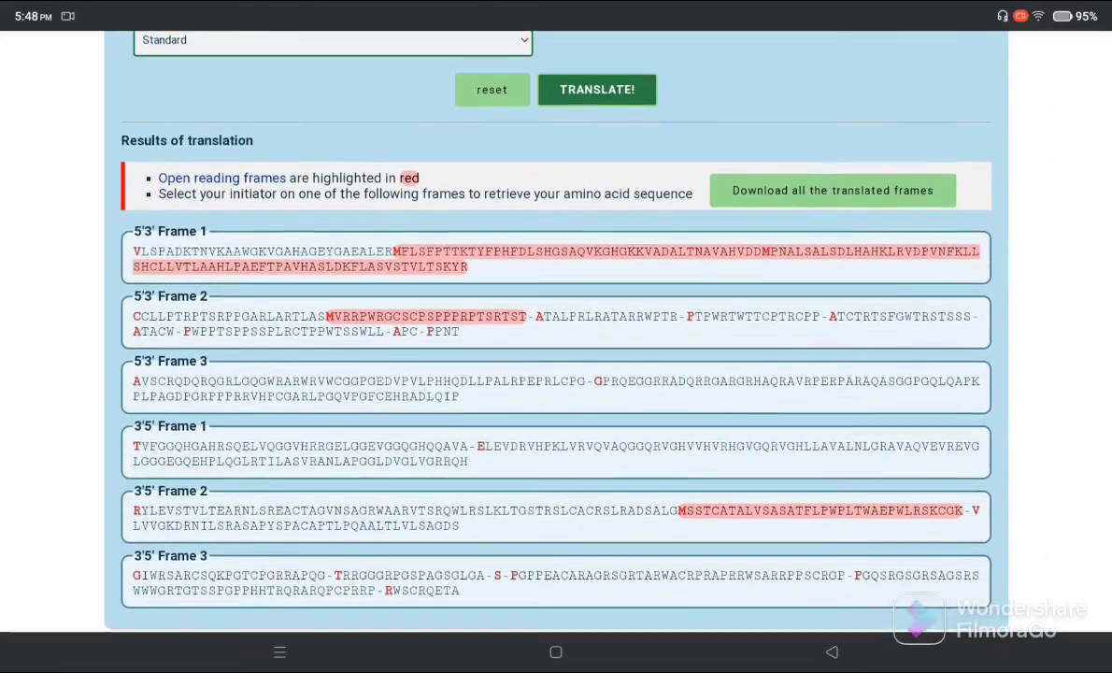
scroll(556, 374, up, 1)
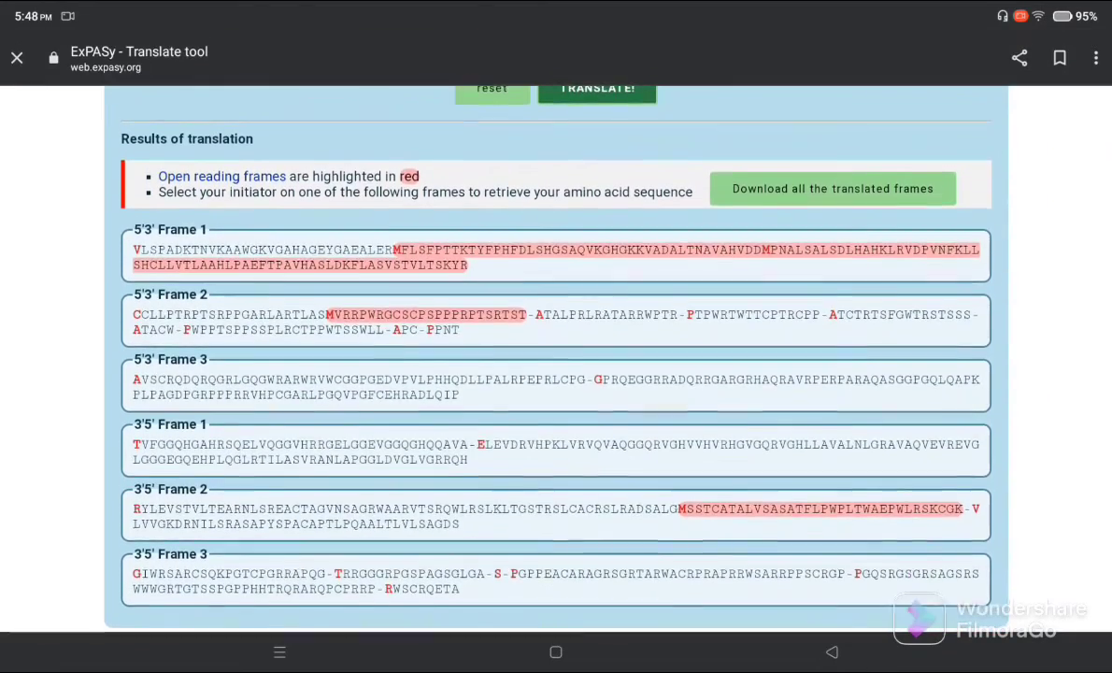
scroll(556, 374, up, 3)
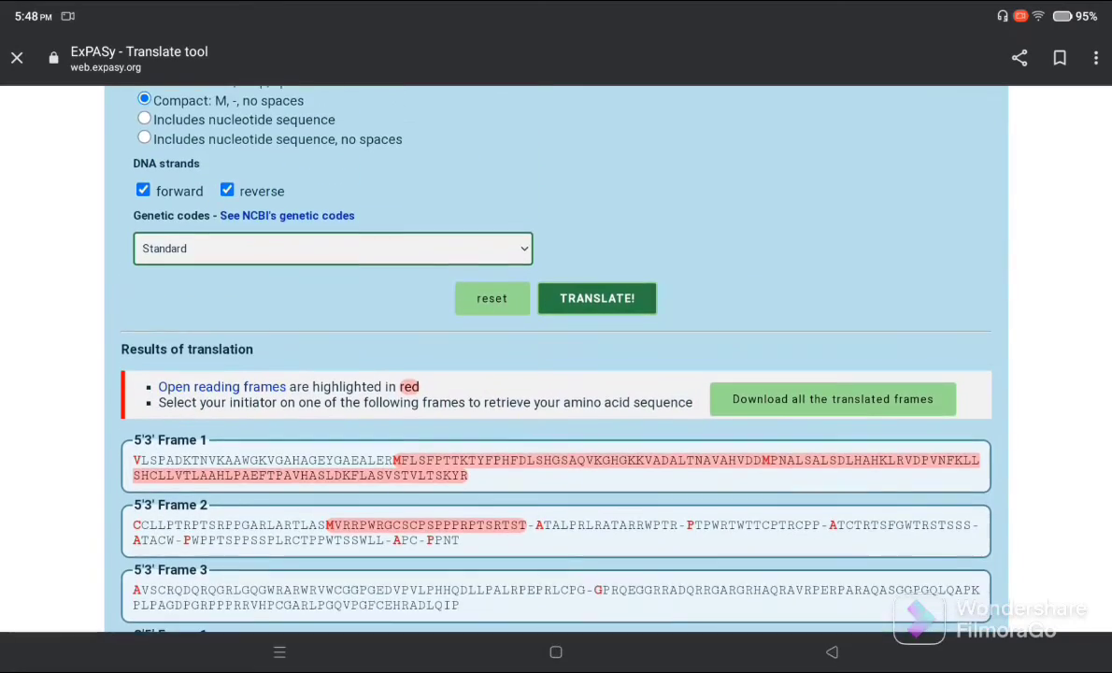
scroll(556, 374, up, 4)
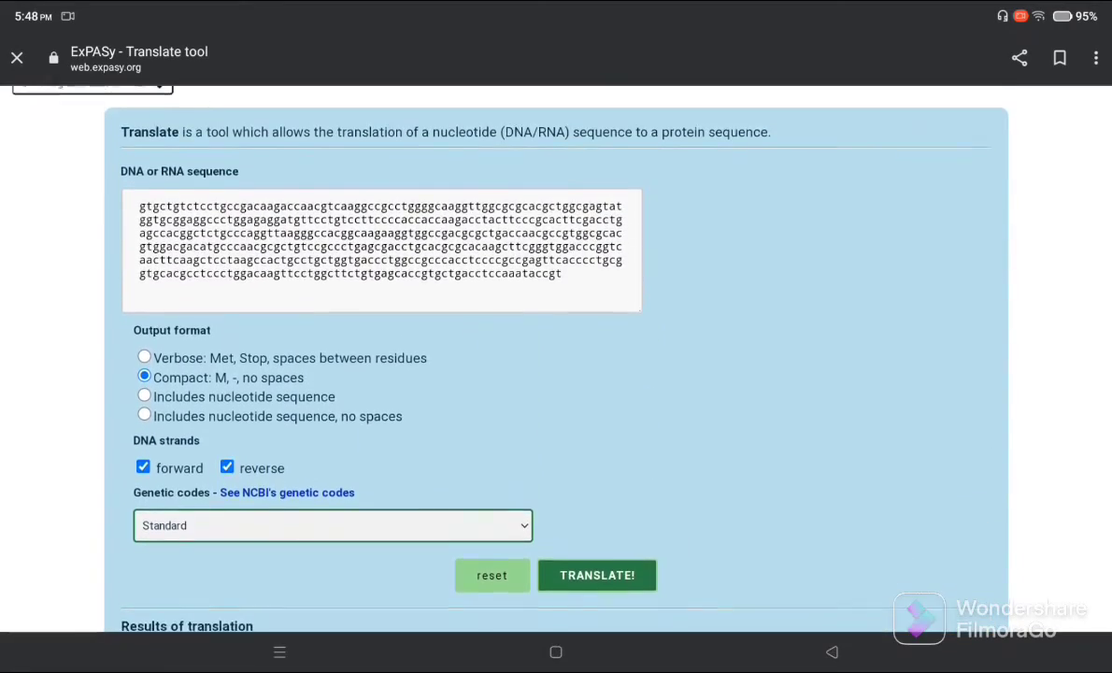
scroll(556, 374, up, 2)
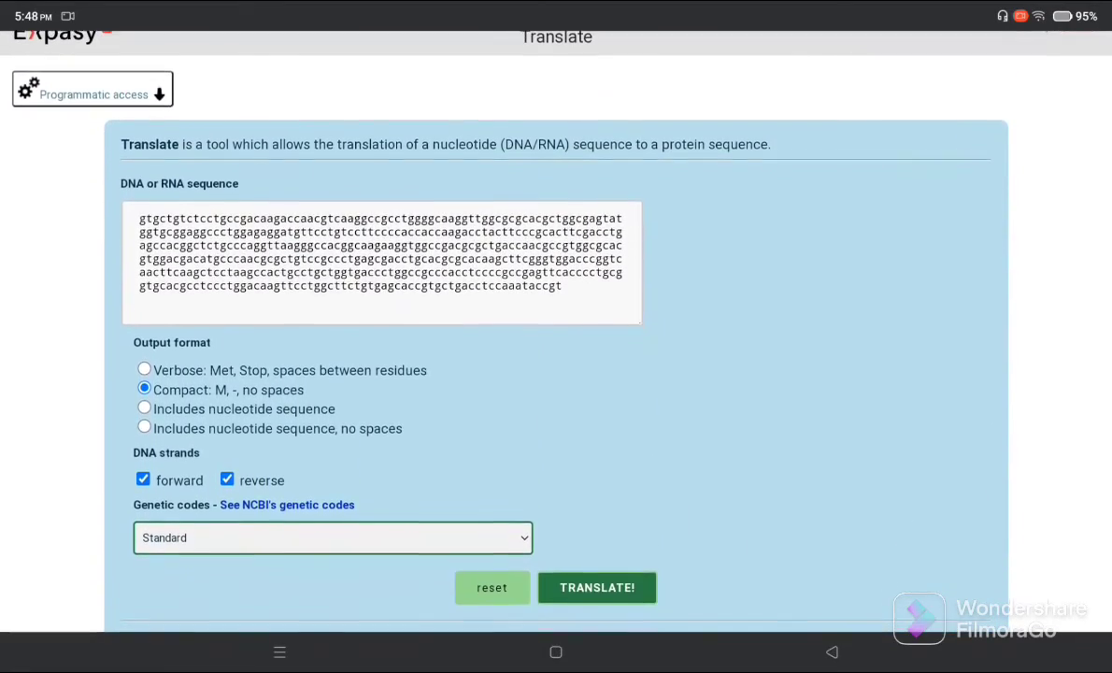
scroll(556, 374, down, 2)
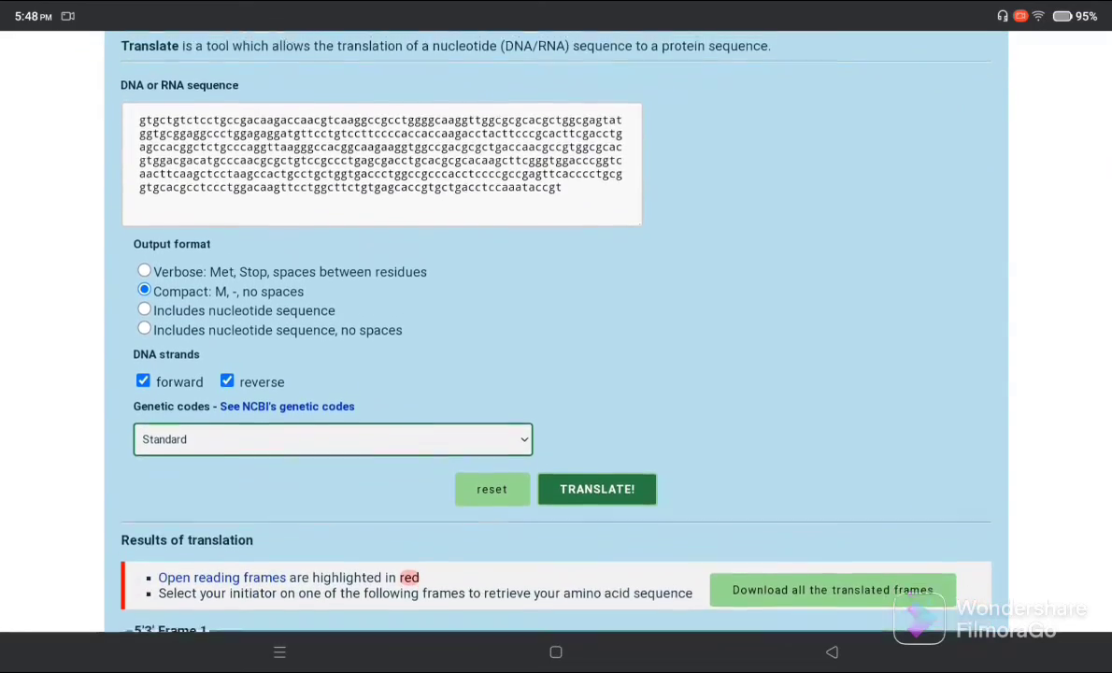
scroll(556, 374, down, 3)
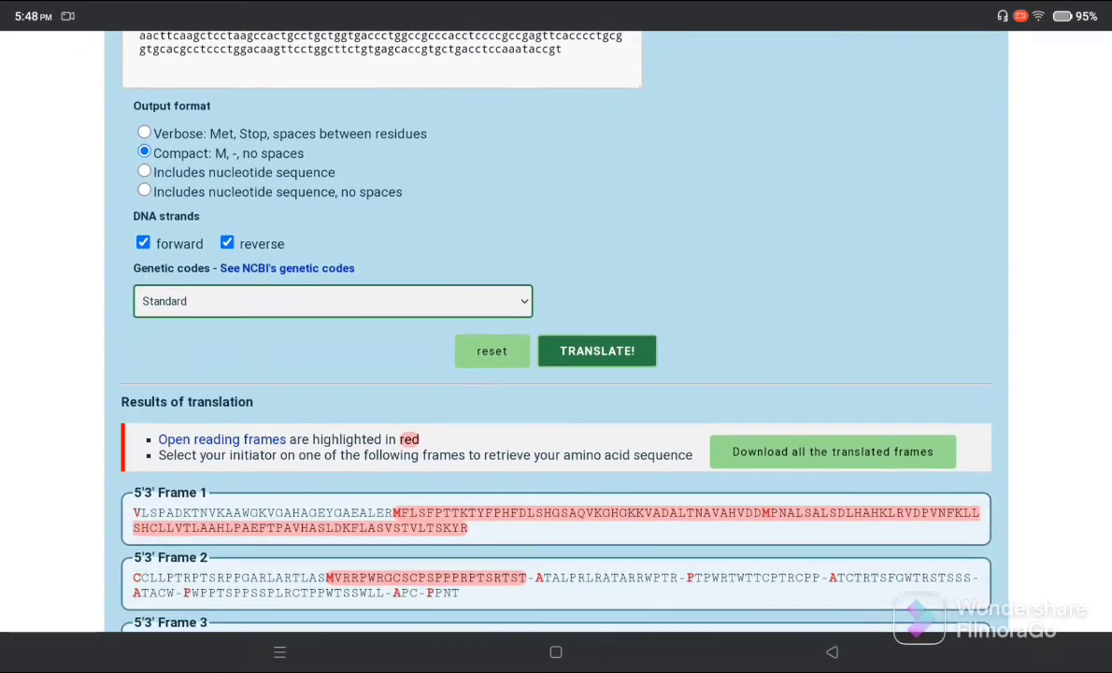
scroll(556, 373, down, 2)
scroll(556, 374, down, 2)
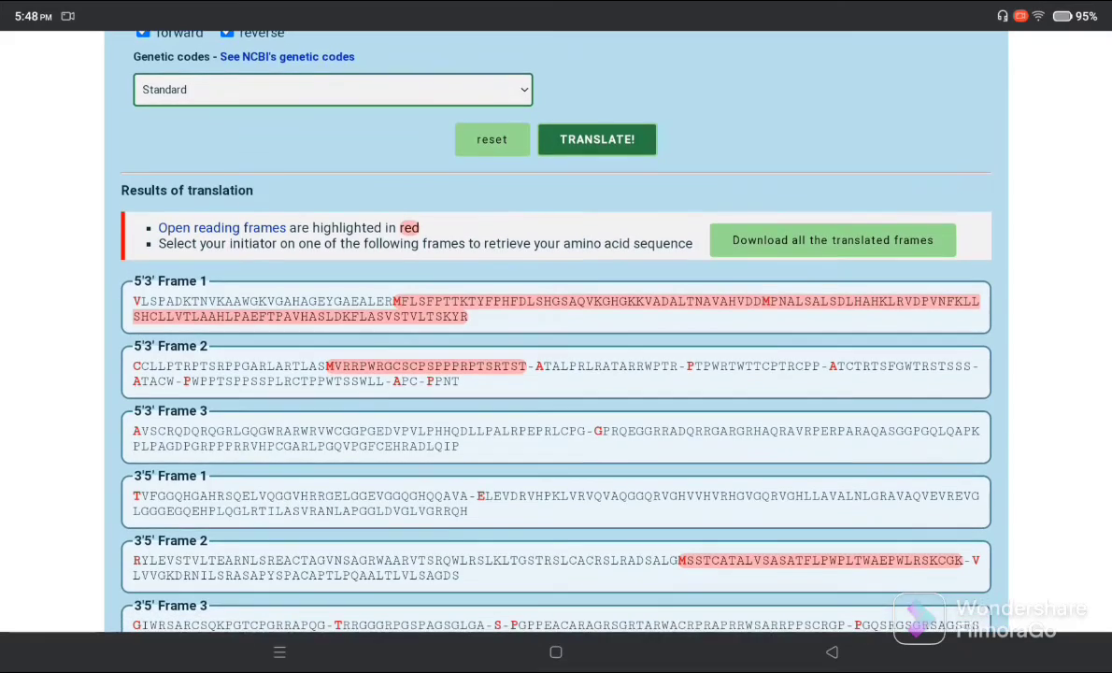
scroll(556, 374, down, 1)
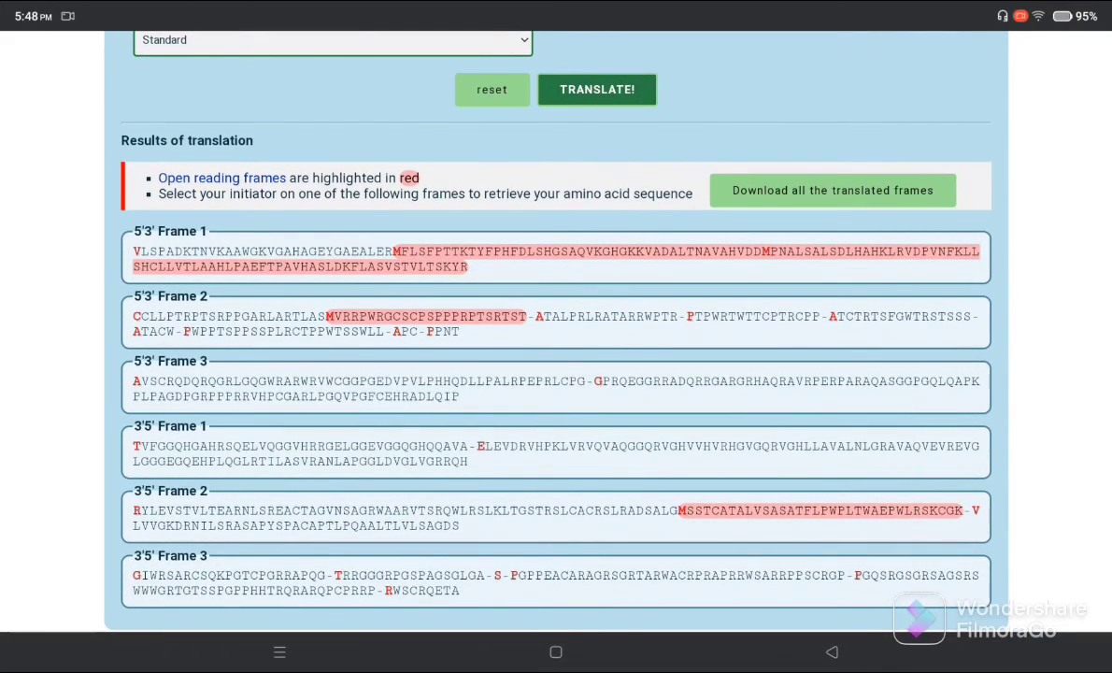
scroll(556, 374, down, 1)
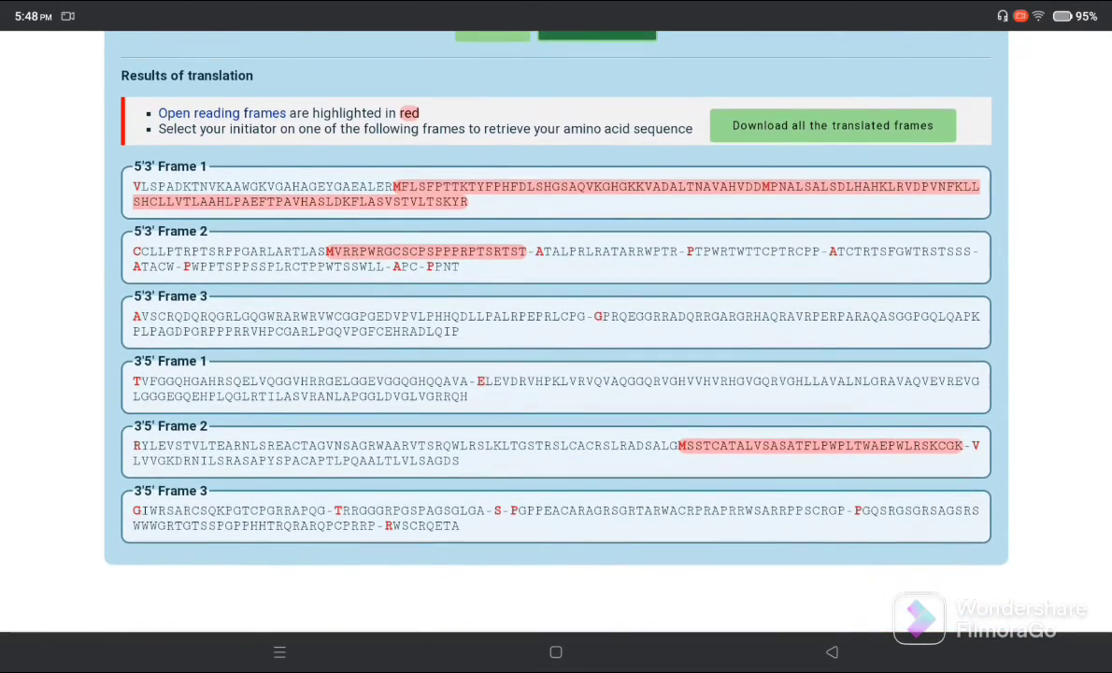
scroll(556, 374, down, 3)
scroll(556, 373, up, 1)
scroll(557, 374, up, 2)
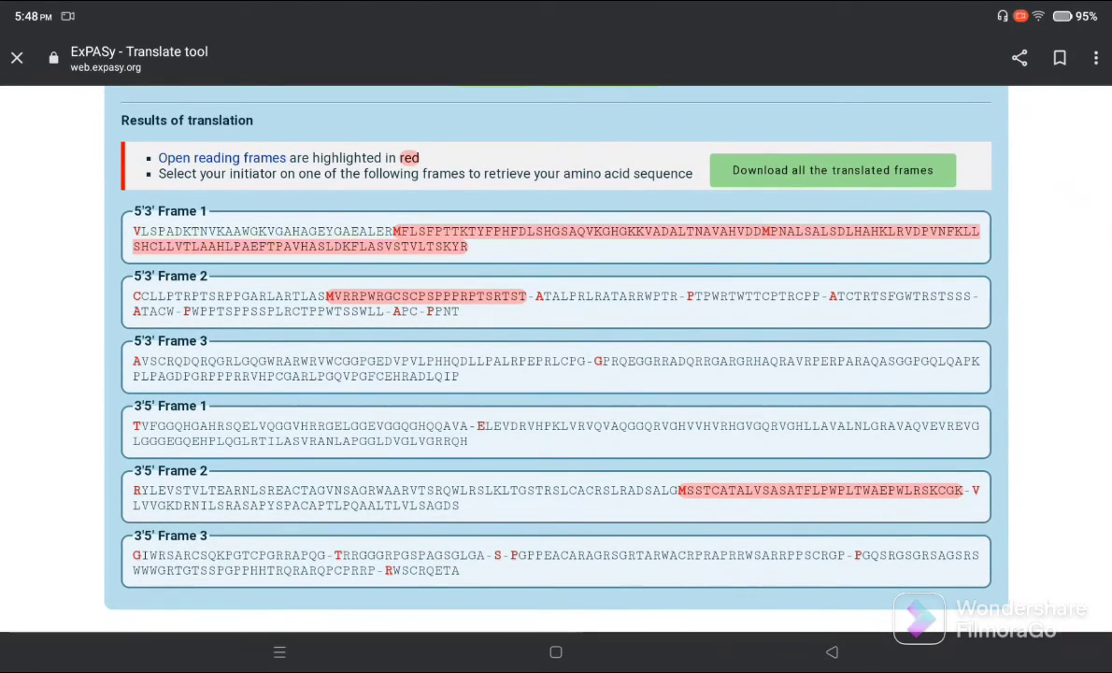
scroll(556, 374, up, 1)
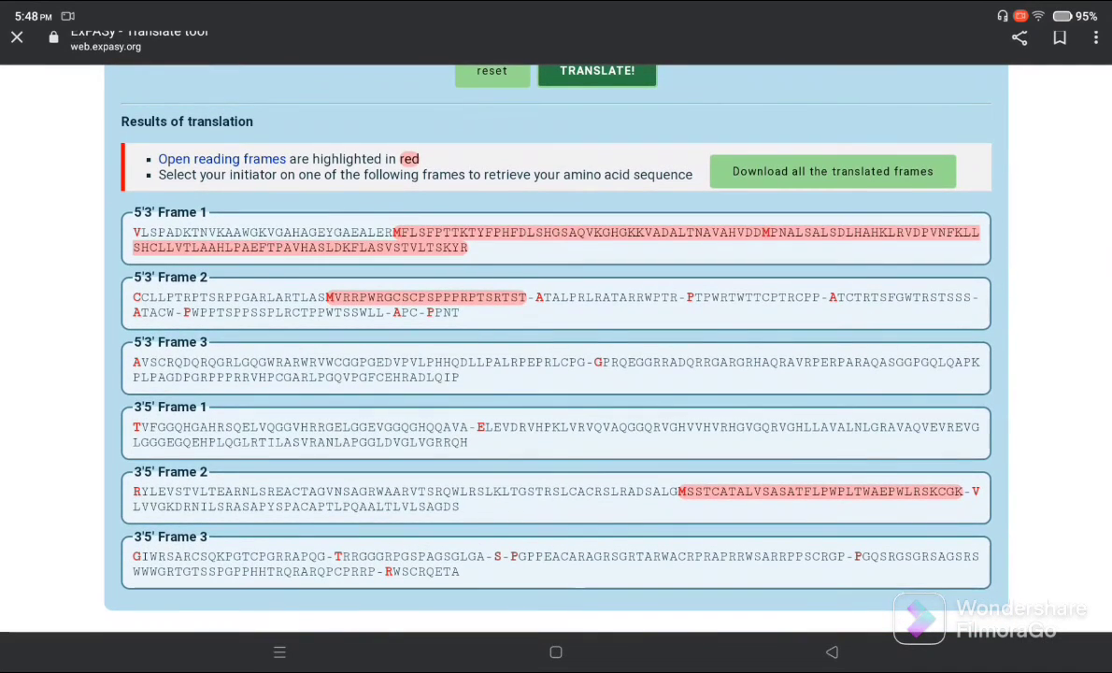